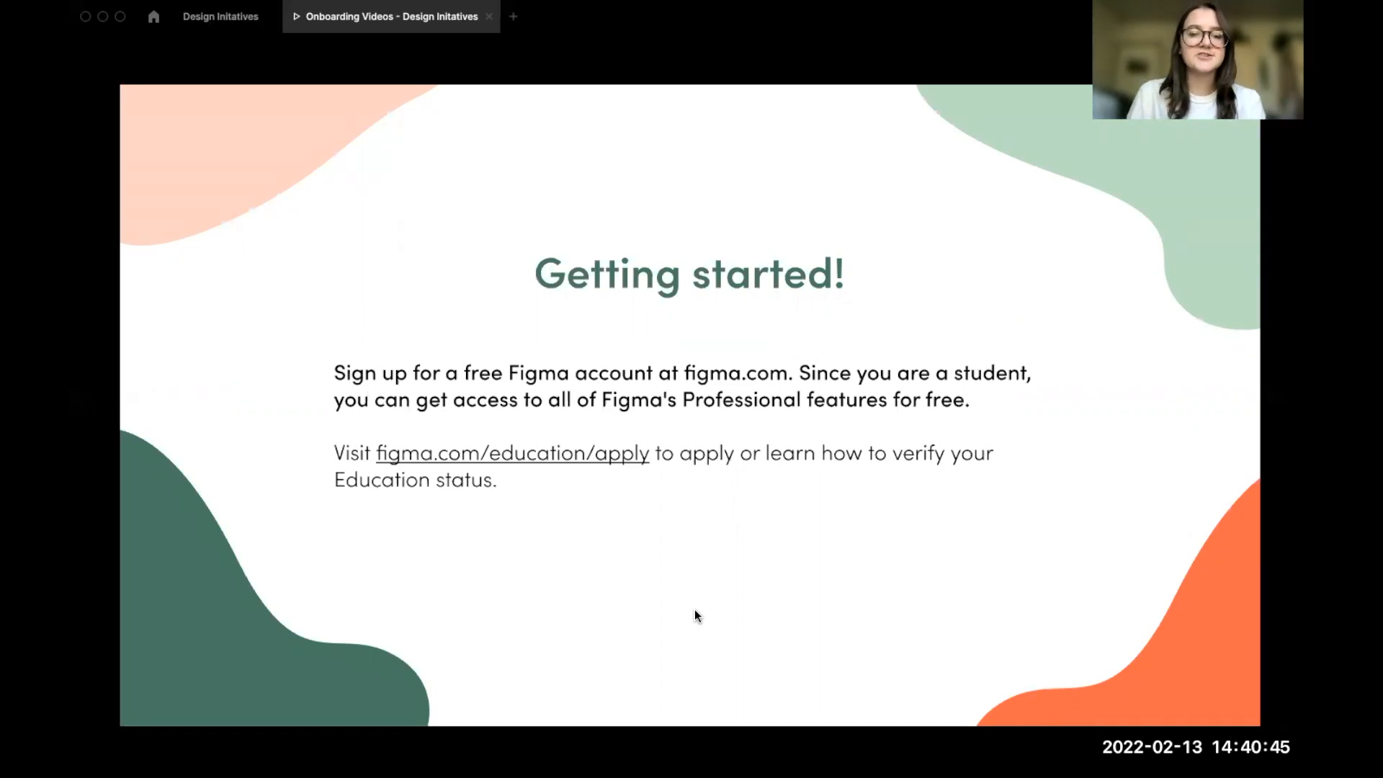
- Browse the Figma Community's Explore page for plugins and portfolio, invoice and resume templates
{"action": "key", "text": "Right"}
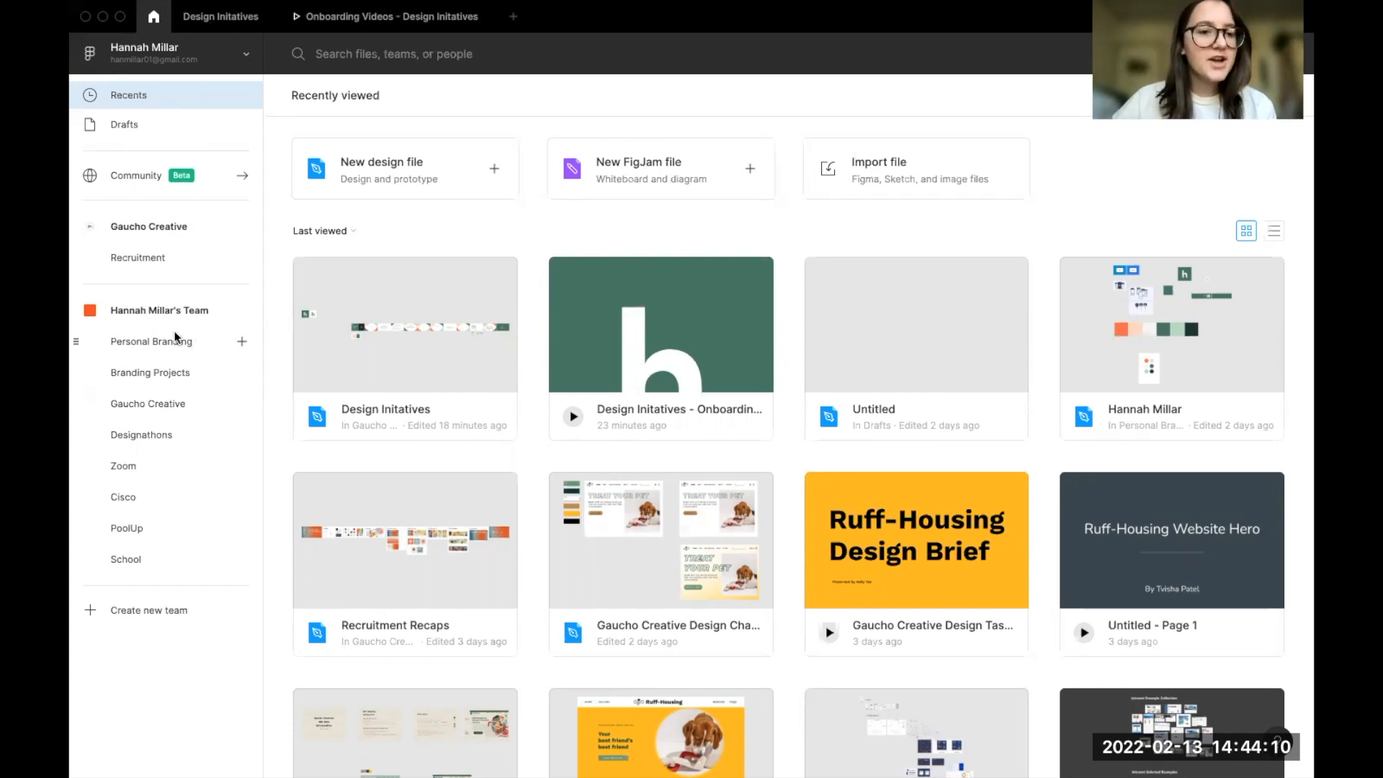
{"action": "left_click", "coordinate": [116, 177]}
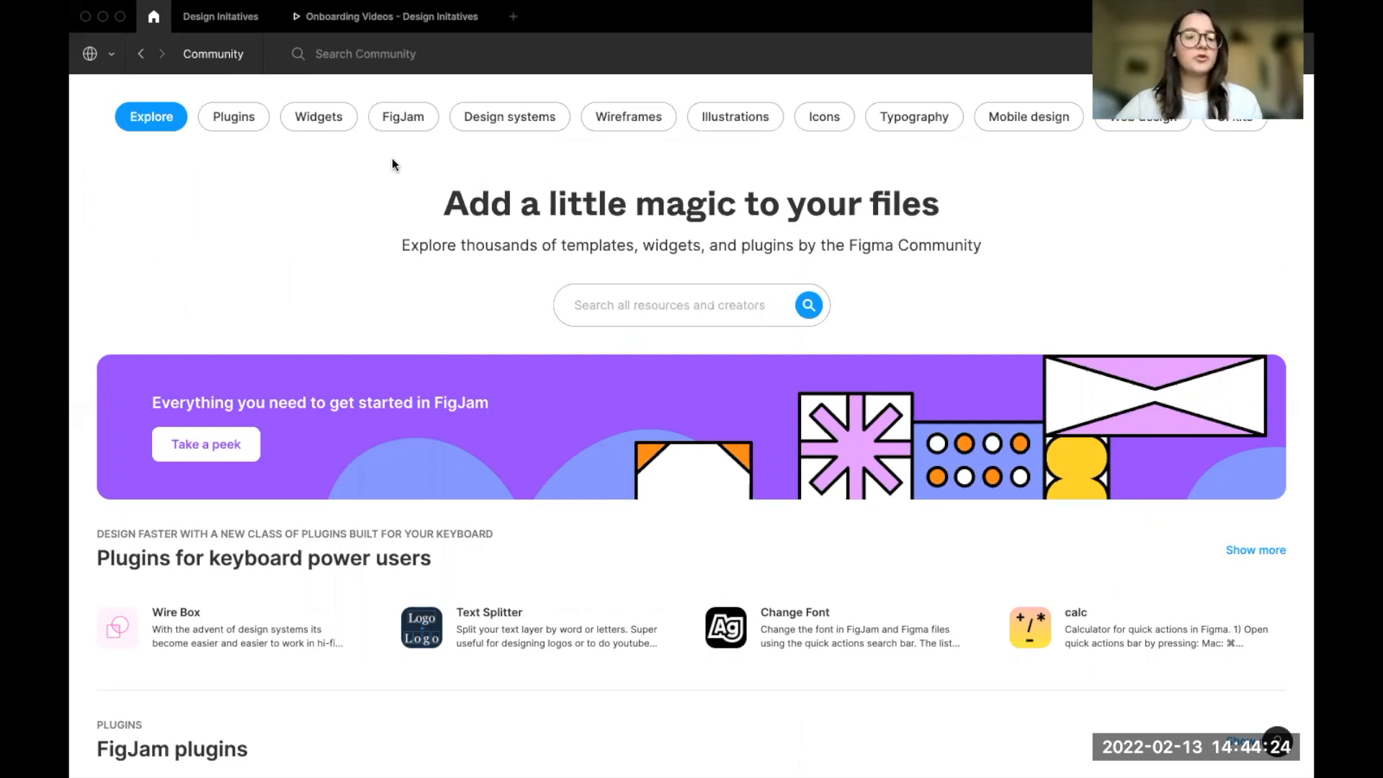
{"action": "scroll", "coordinate": [461, 266], "scroll_direction": "down", "scroll_amount": 3}
{"action": "scroll", "coordinate": [533, 425], "scroll_direction": "down", "scroll_amount": 2}
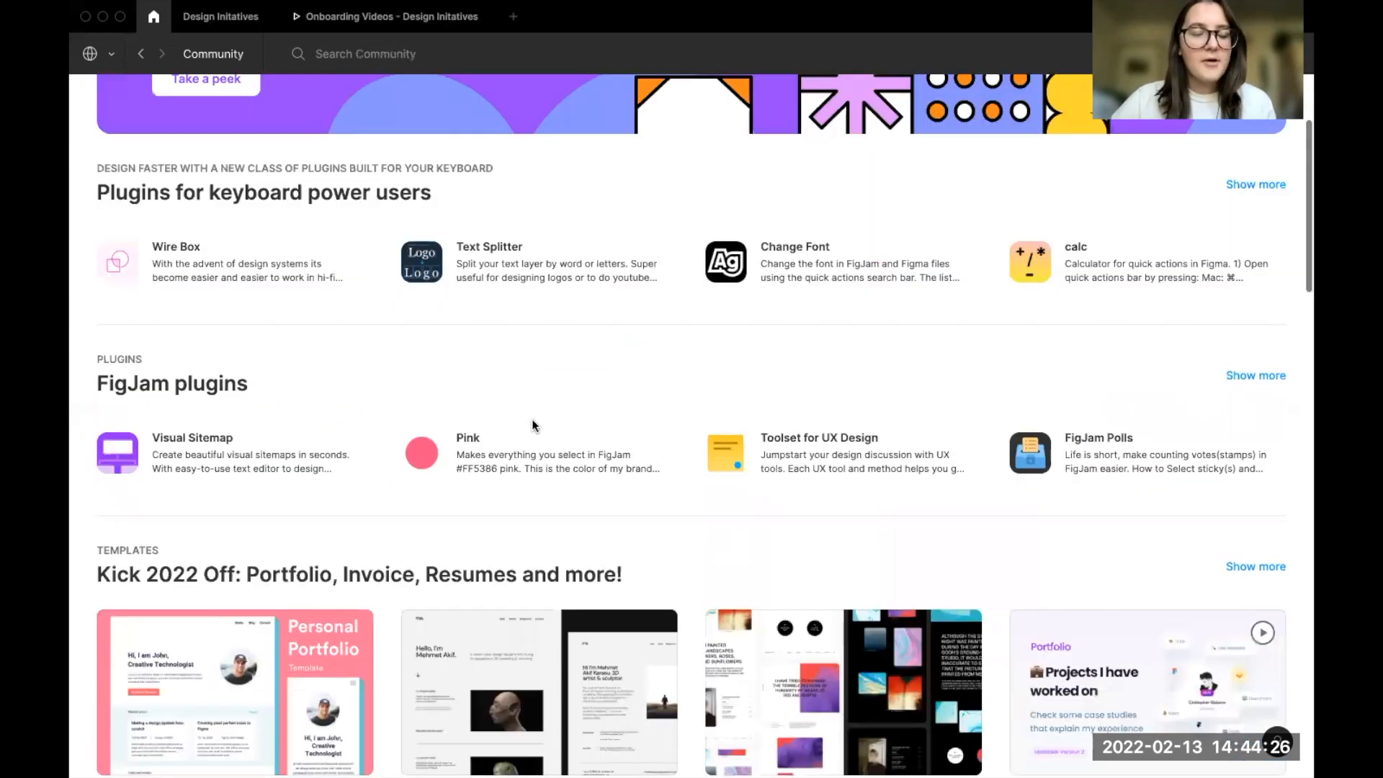
{"action": "scroll", "coordinate": [533, 425], "scroll_direction": "down", "scroll_amount": 5}
{"action": "scroll", "coordinate": [533, 425], "scroll_direction": "up", "scroll_amount": 3}
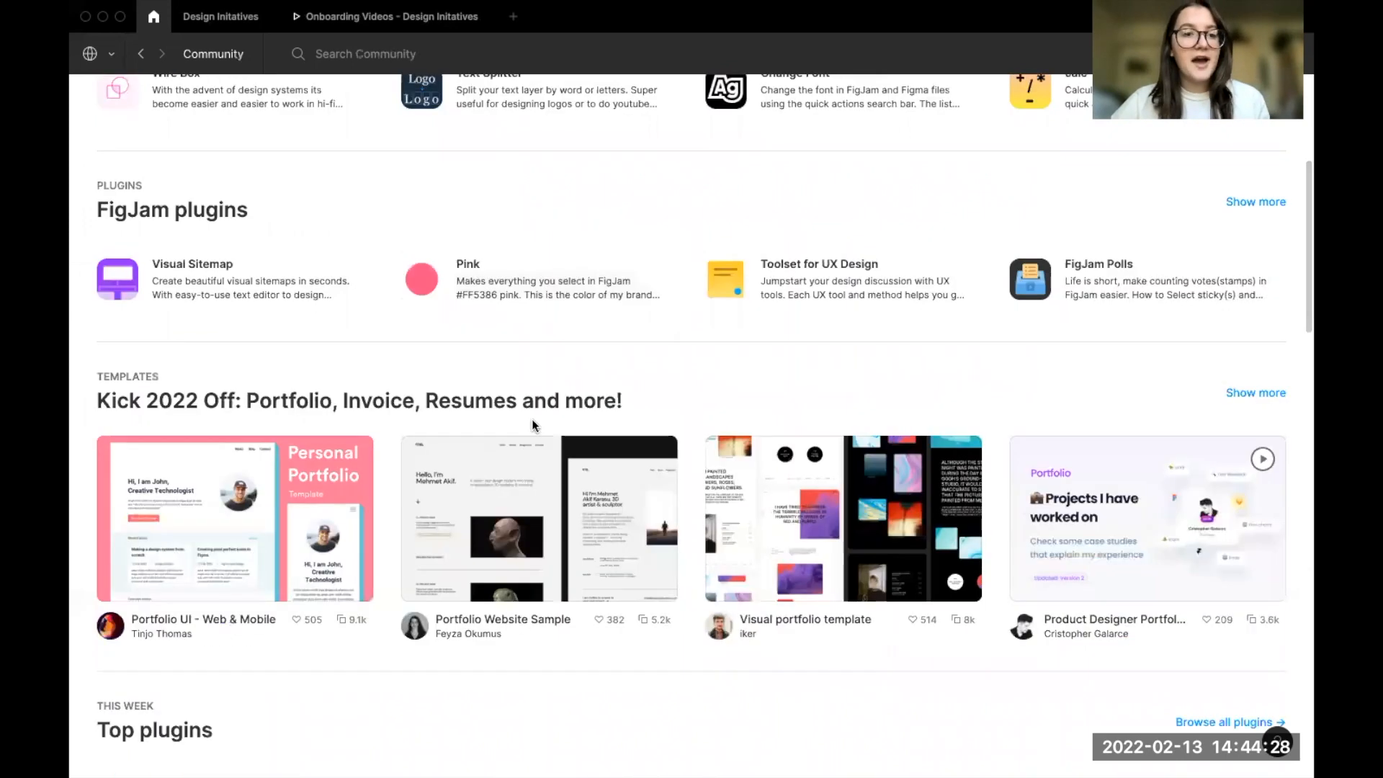
{"action": "scroll", "coordinate": [532, 418], "scroll_direction": "up", "scroll_amount": 8}
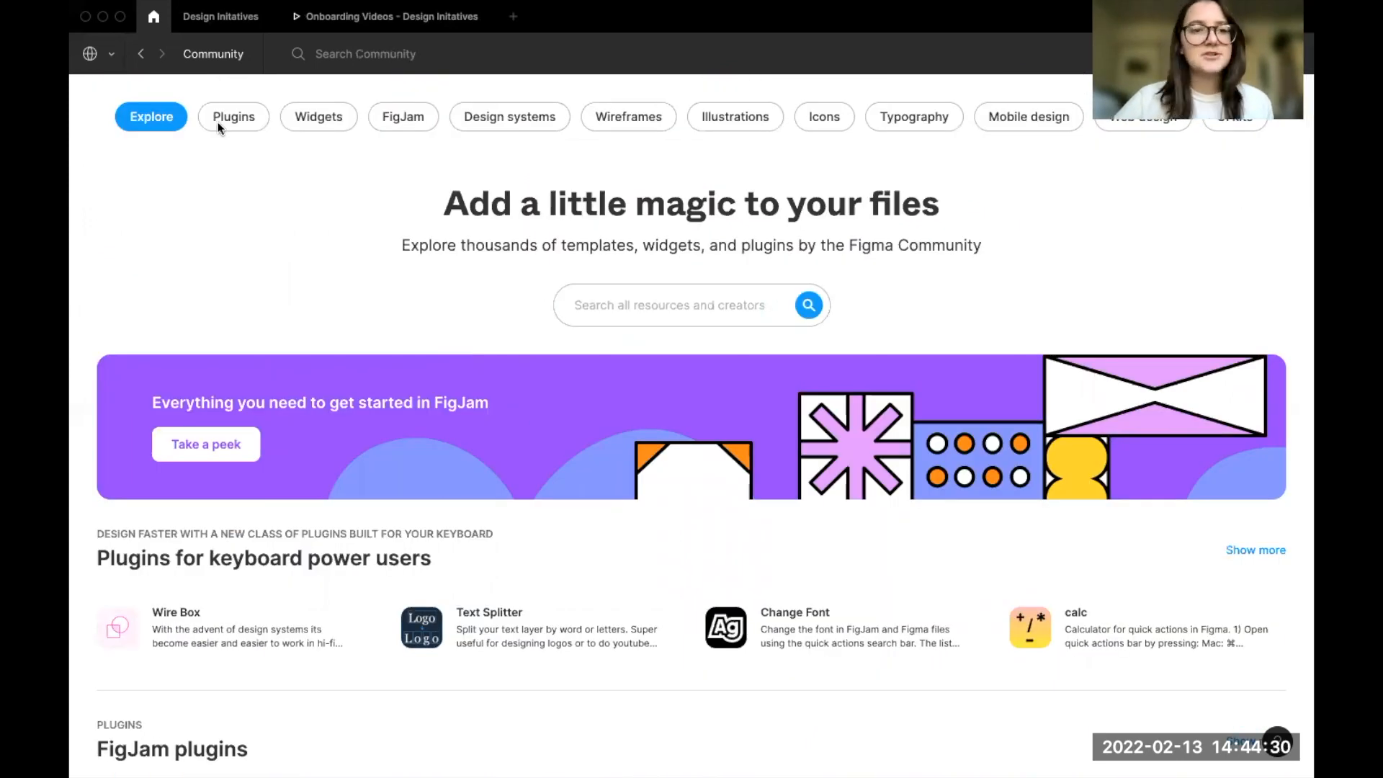
{"action": "left_click", "coordinate": [111, 65]}
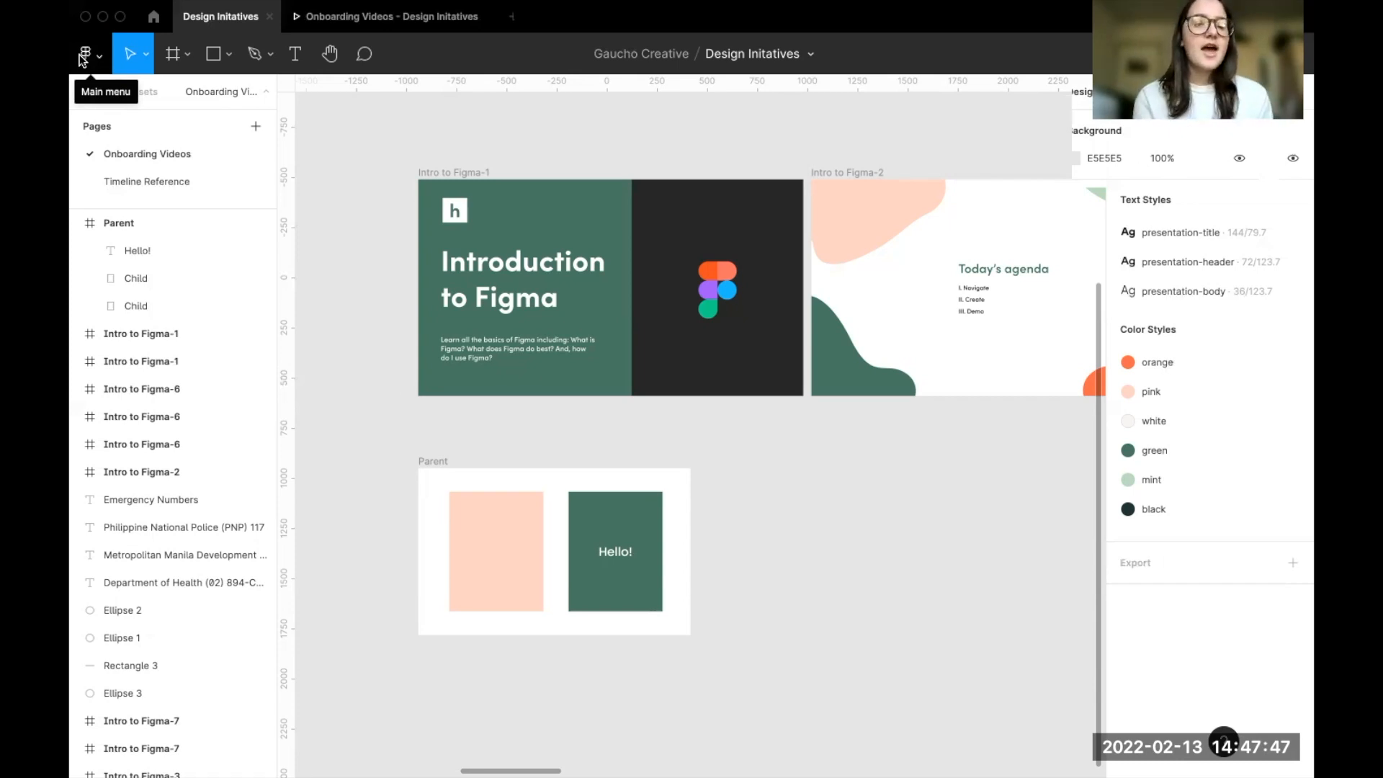
- Examine the available move, frame, shape and pen tool variants without drawing anything
{"action": "left_click", "coordinate": [146, 61]}
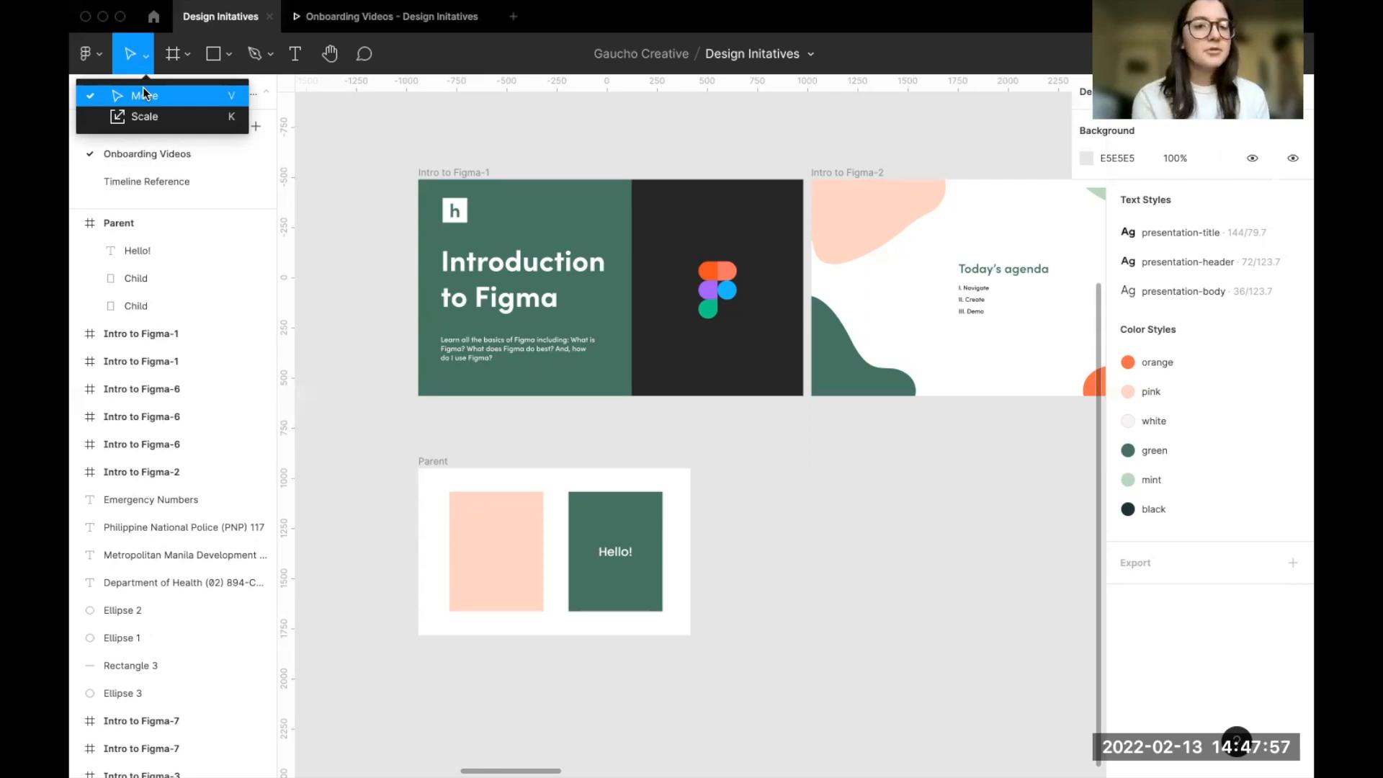
{"action": "left_click", "coordinate": [142, 88]}
{"action": "left_click", "coordinate": [145, 58]}
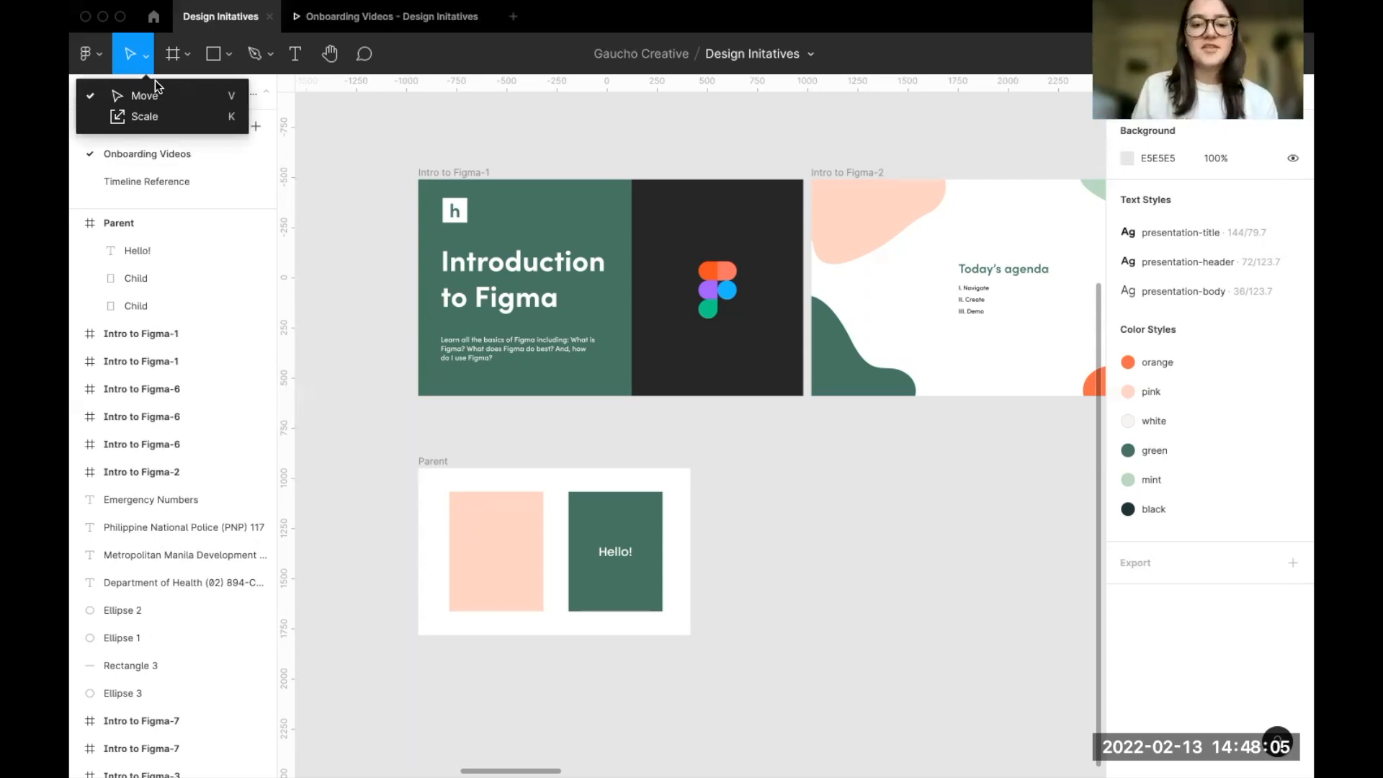
{"action": "left_click", "coordinate": [187, 55]}
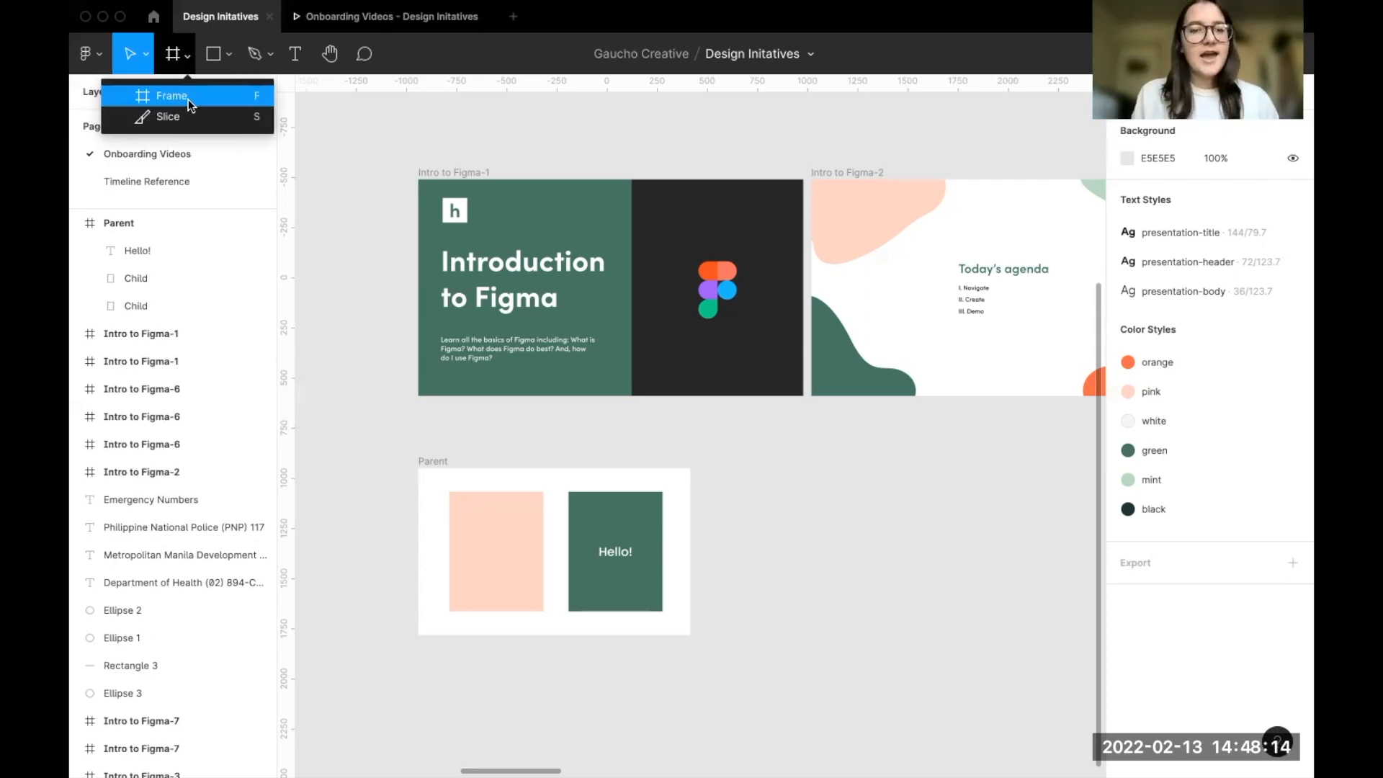
{"action": "left_click", "coordinate": [184, 54]}
{"action": "left_click", "coordinate": [183, 54]}
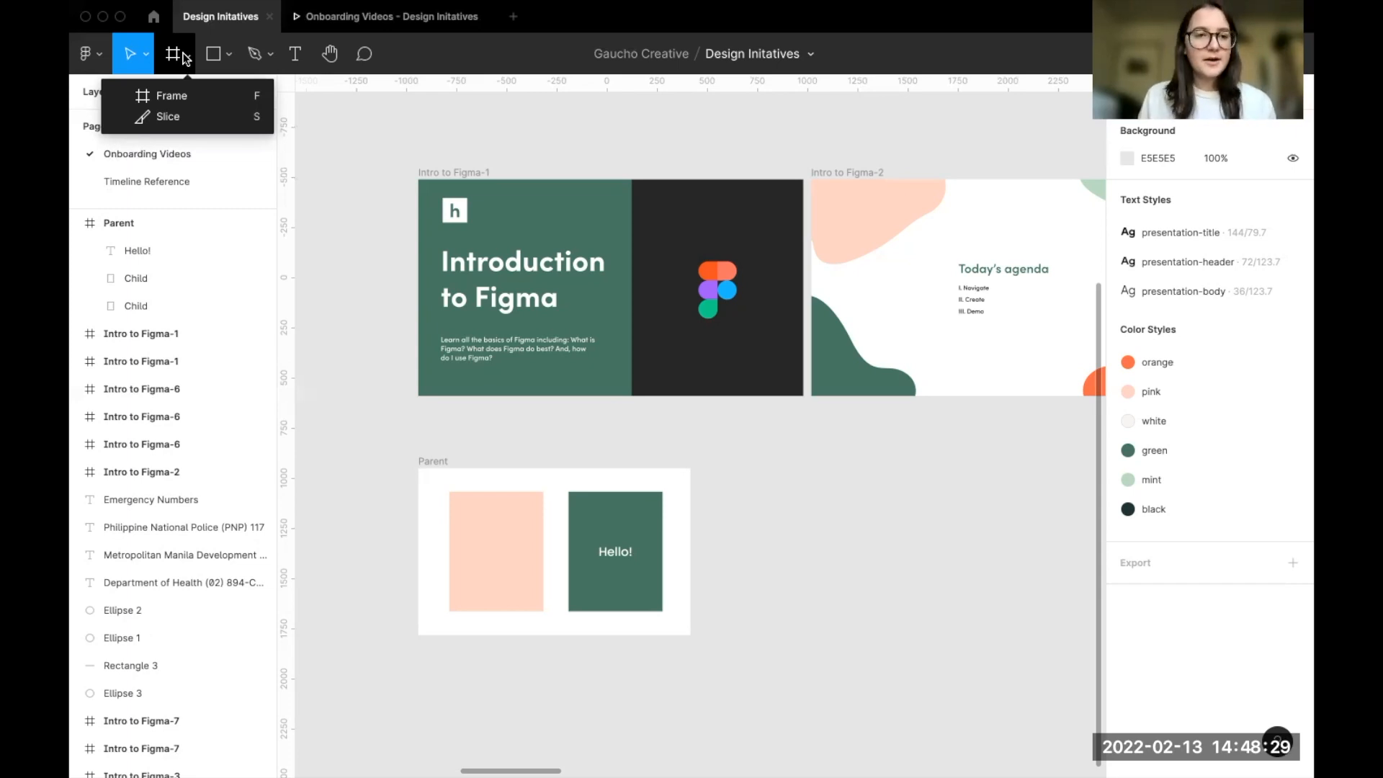
{"action": "left_click", "coordinate": [231, 56]}
{"action": "left_click", "coordinate": [231, 56]}
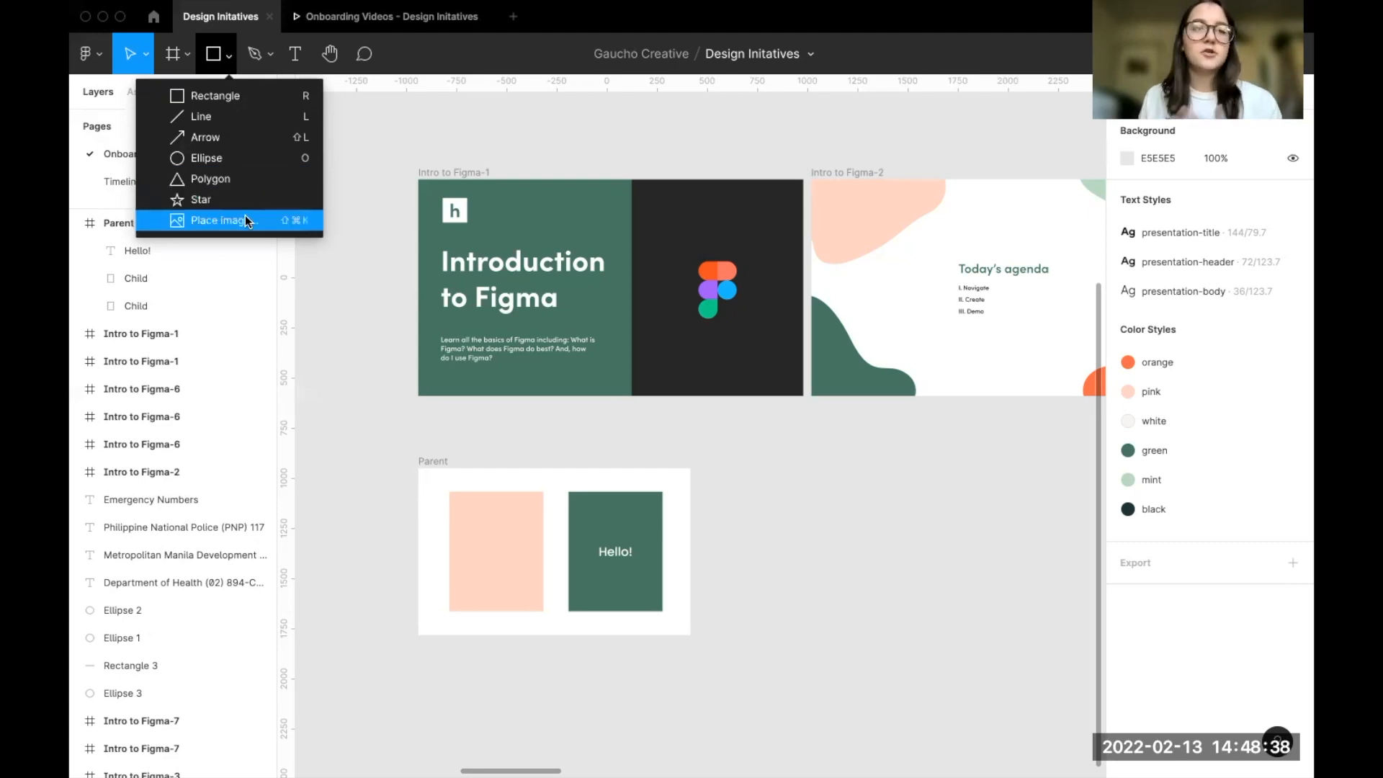
{"action": "left_click", "coordinate": [270, 54]}
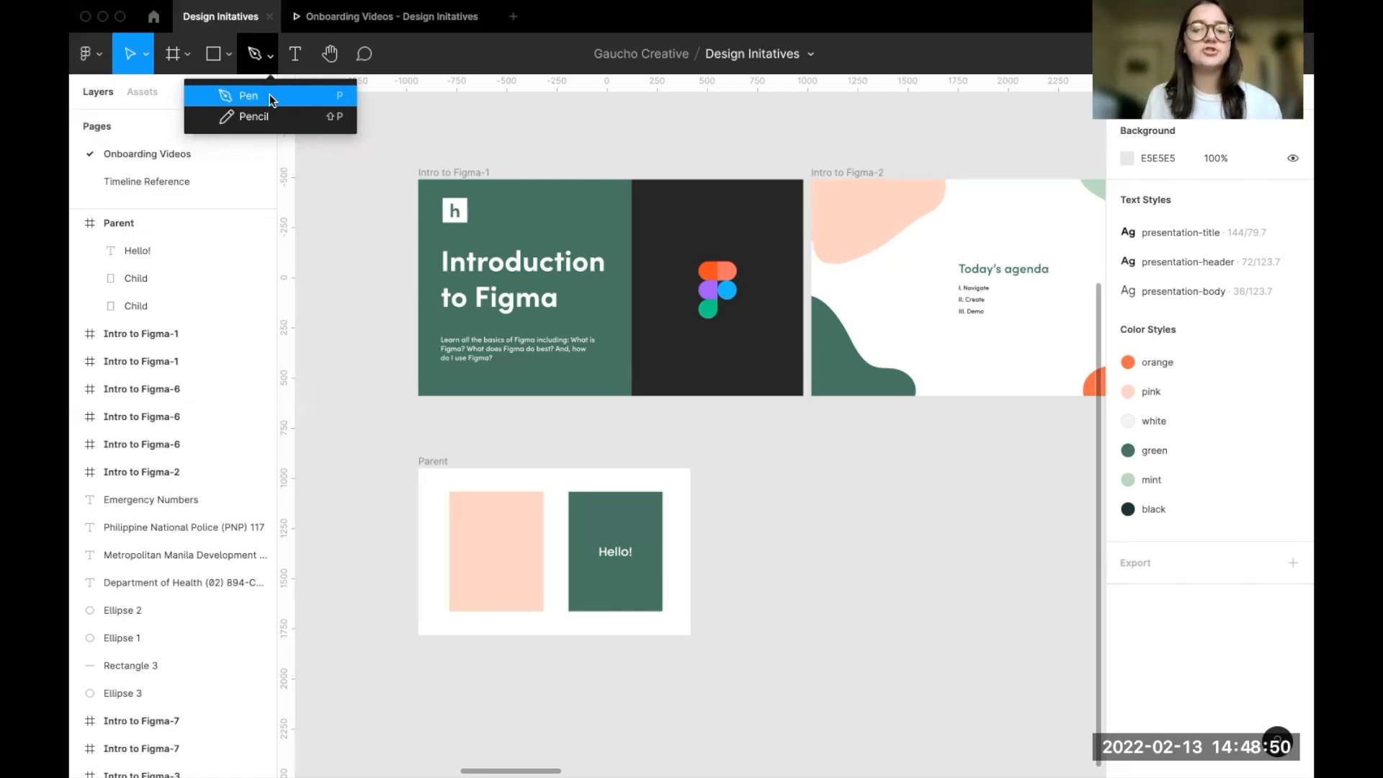
- Try the Text, Hand and Comment tools and return to the Move tool
{"action": "left_click", "coordinate": [292, 54]}
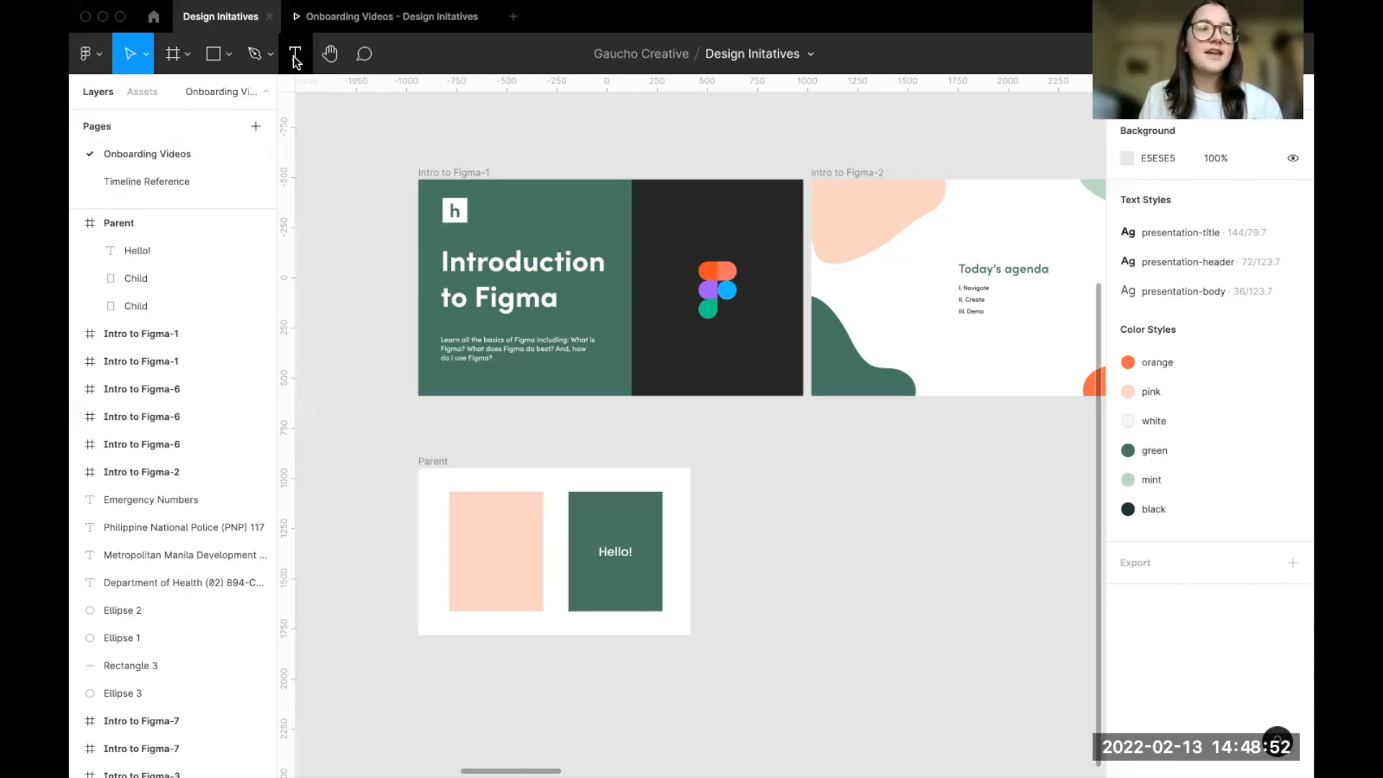
{"action": "left_click", "coordinate": [293, 55]}
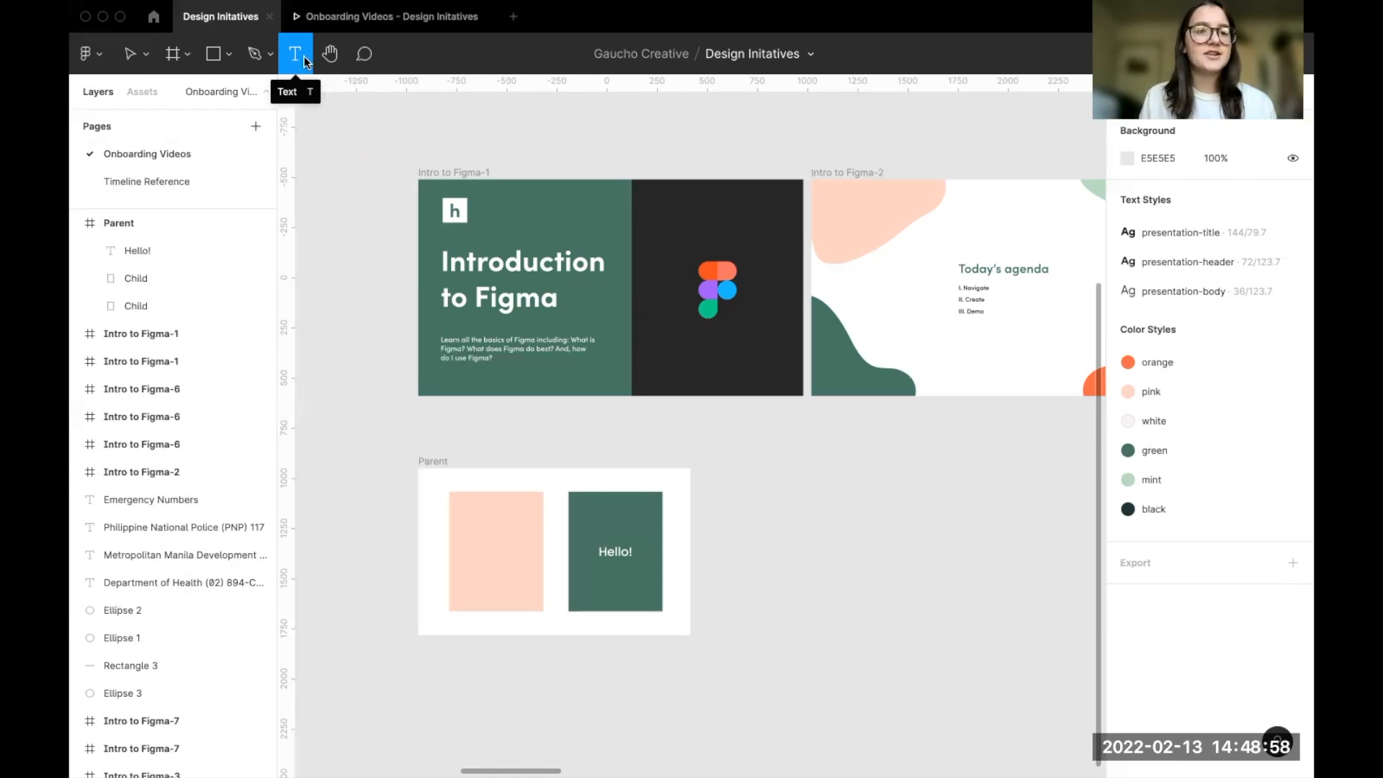
{"action": "left_click", "coordinate": [330, 63]}
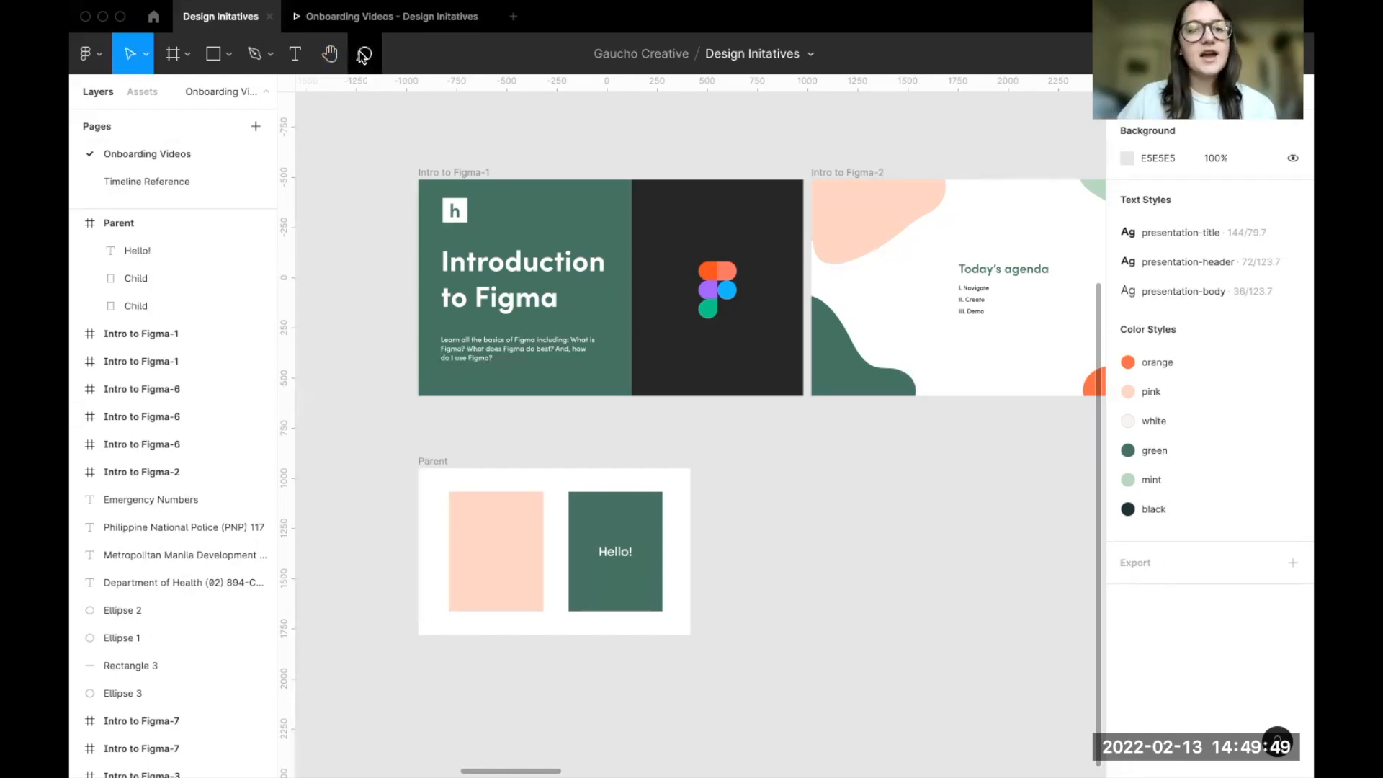
{"action": "left_click", "coordinate": [364, 54]}
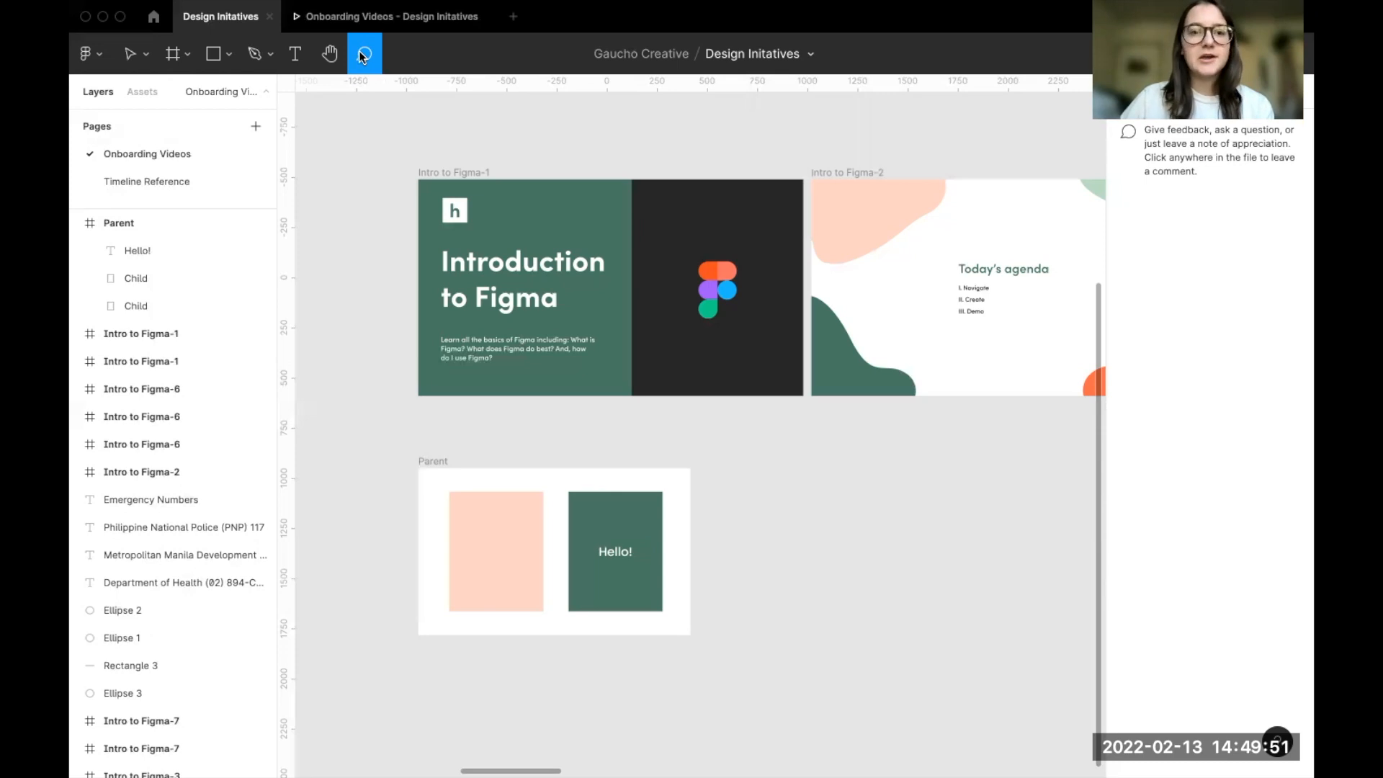
{"action": "left_click", "coordinate": [145, 55]}
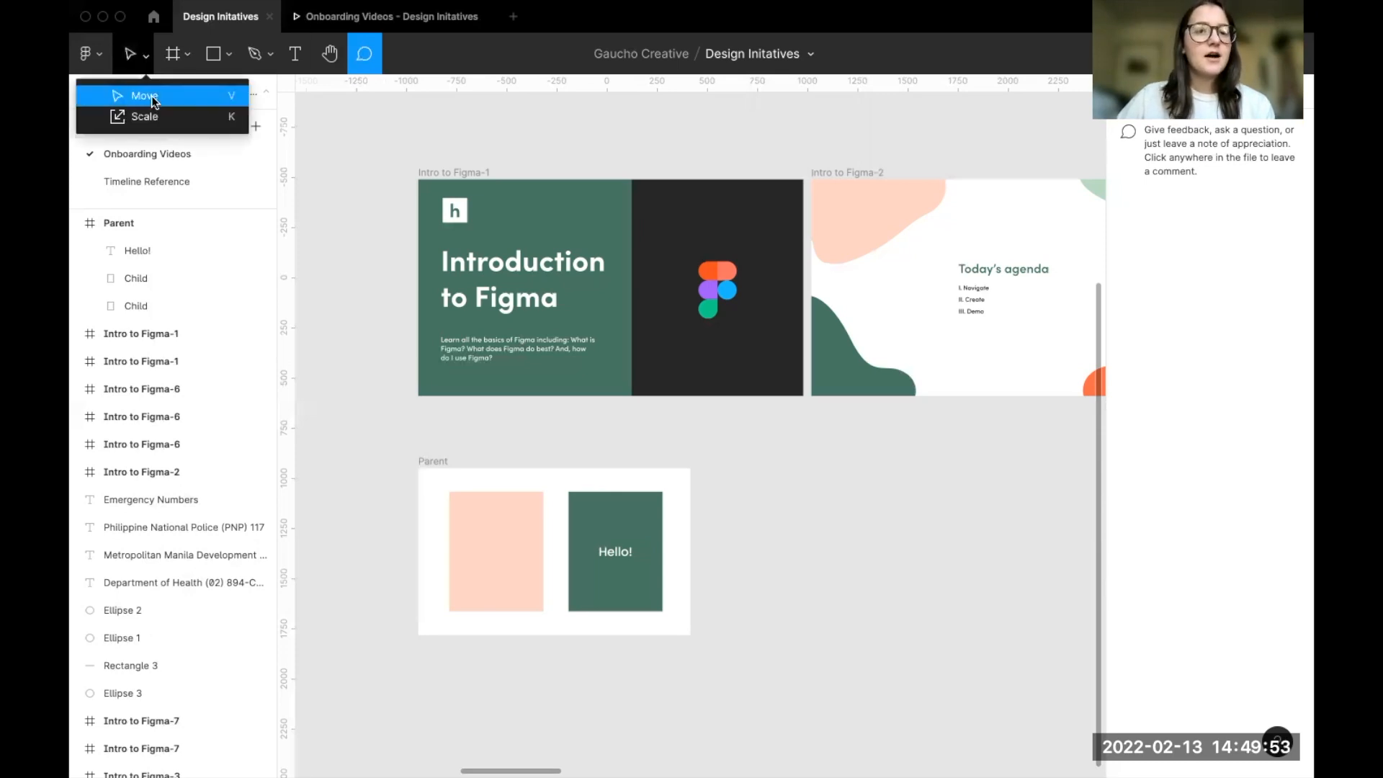
{"action": "left_click", "coordinate": [145, 96]}
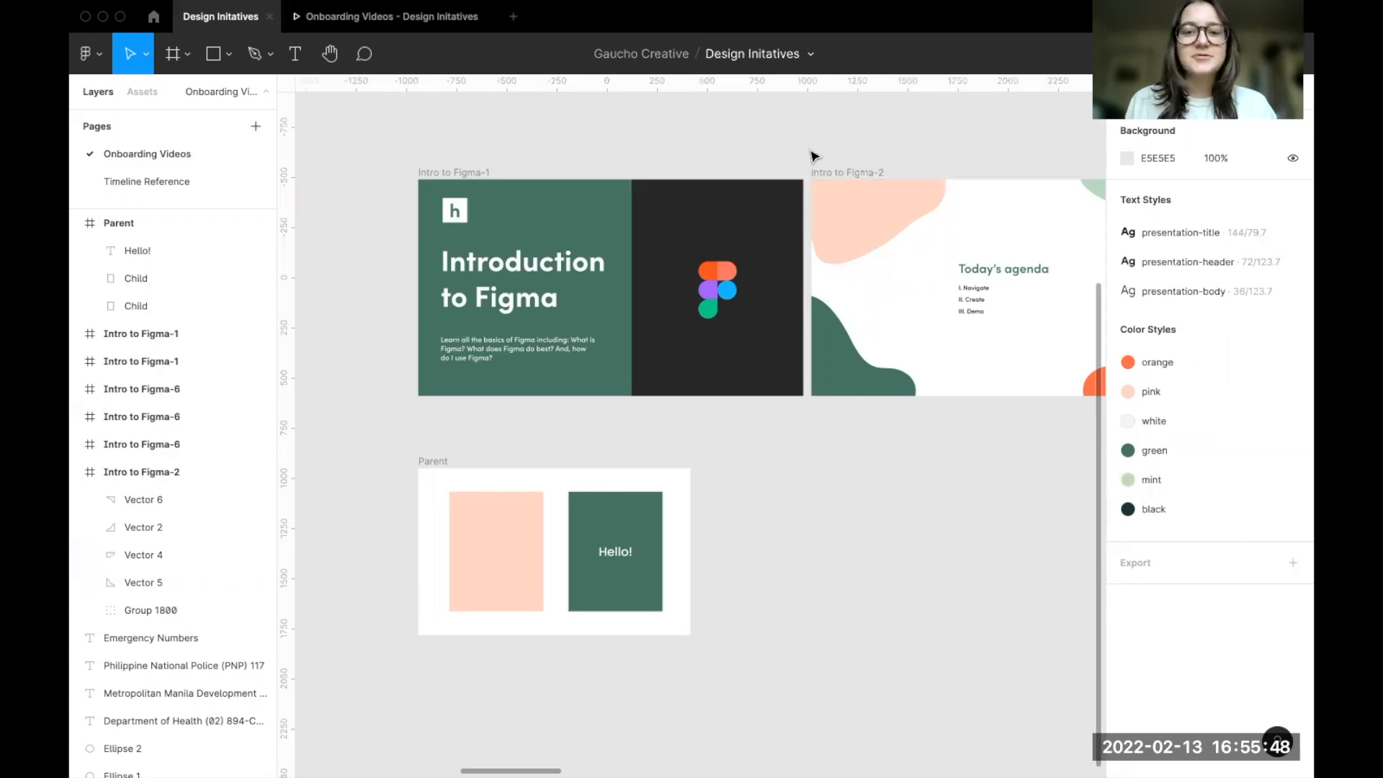
- Inspect the pink shape in the Intro to Figma-2 frame, viewing its vector points and its component and mask options
{"action": "left_click", "coordinate": [852, 210]}
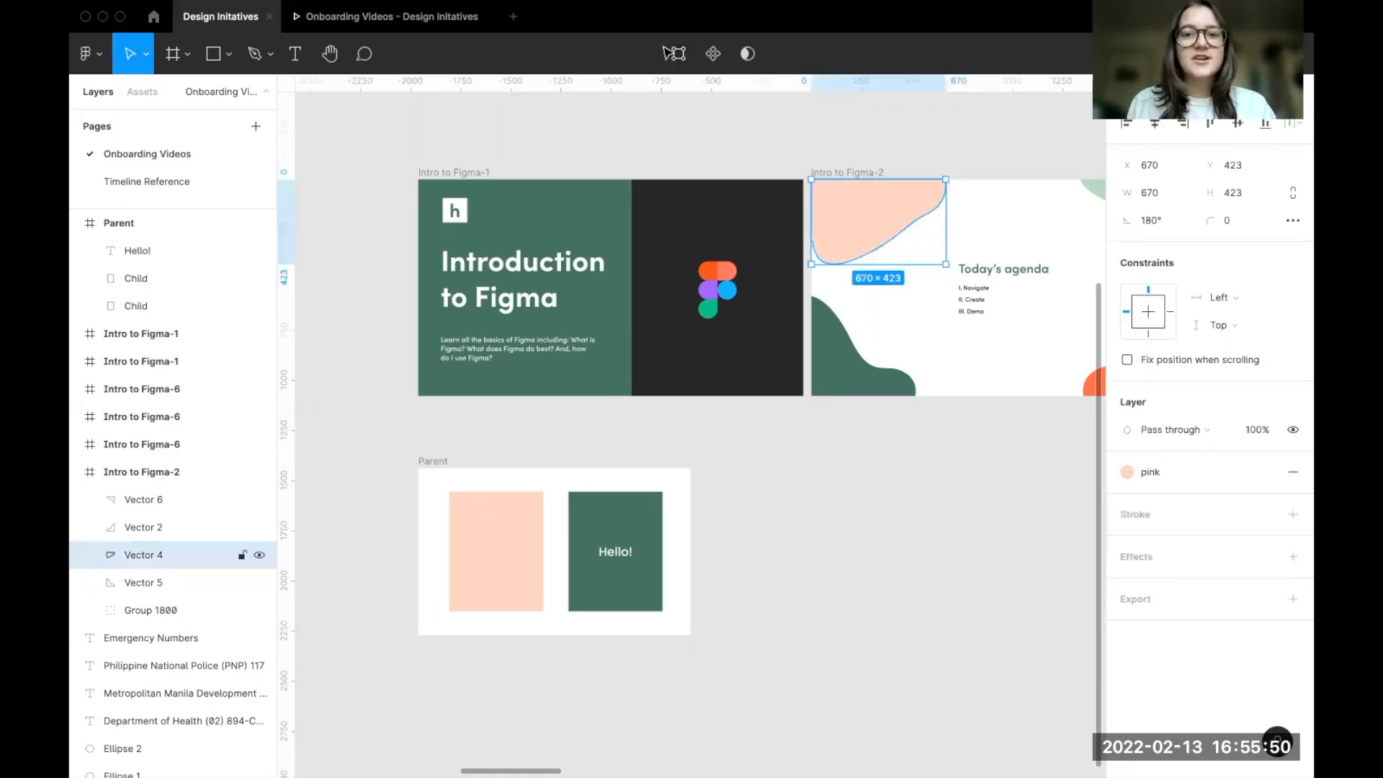
{"action": "left_click", "coordinate": [677, 53]}
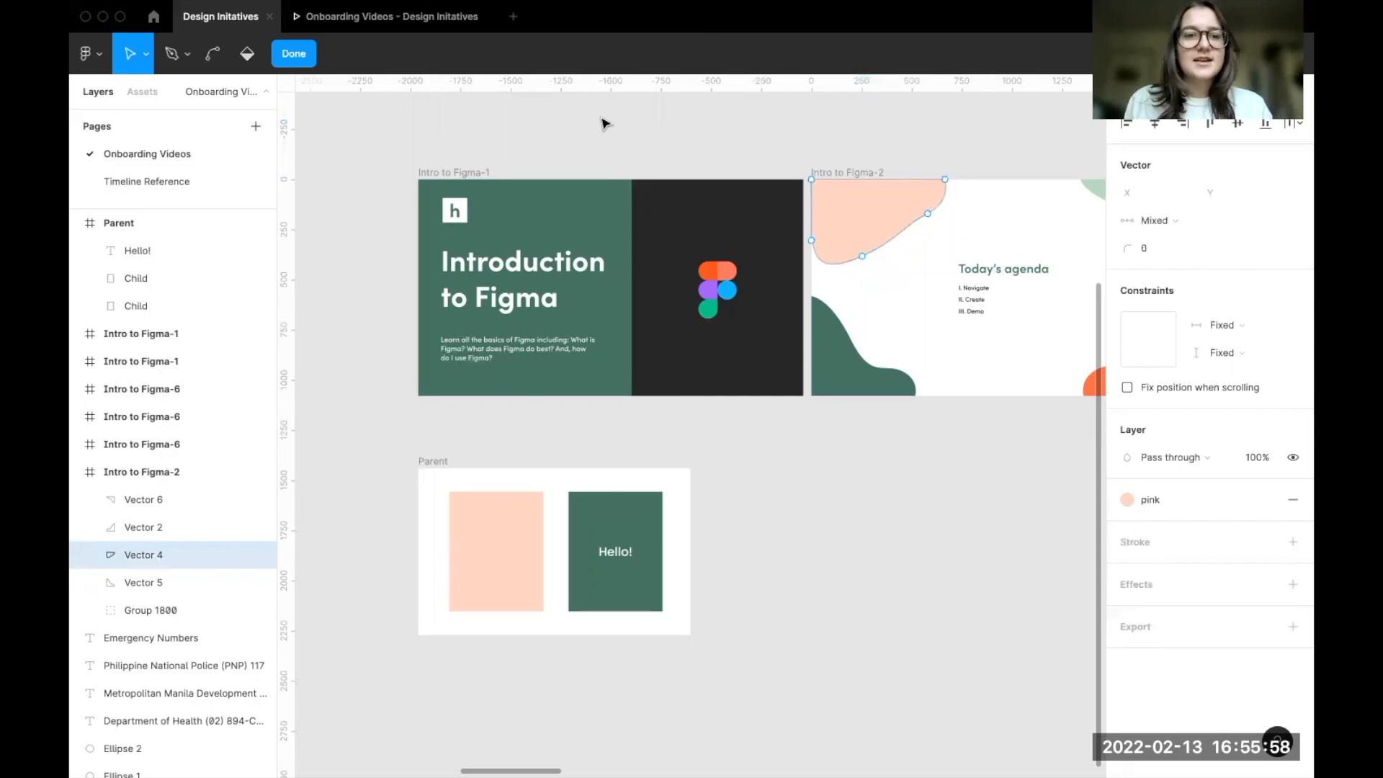
{"action": "key", "text": "Escape"}
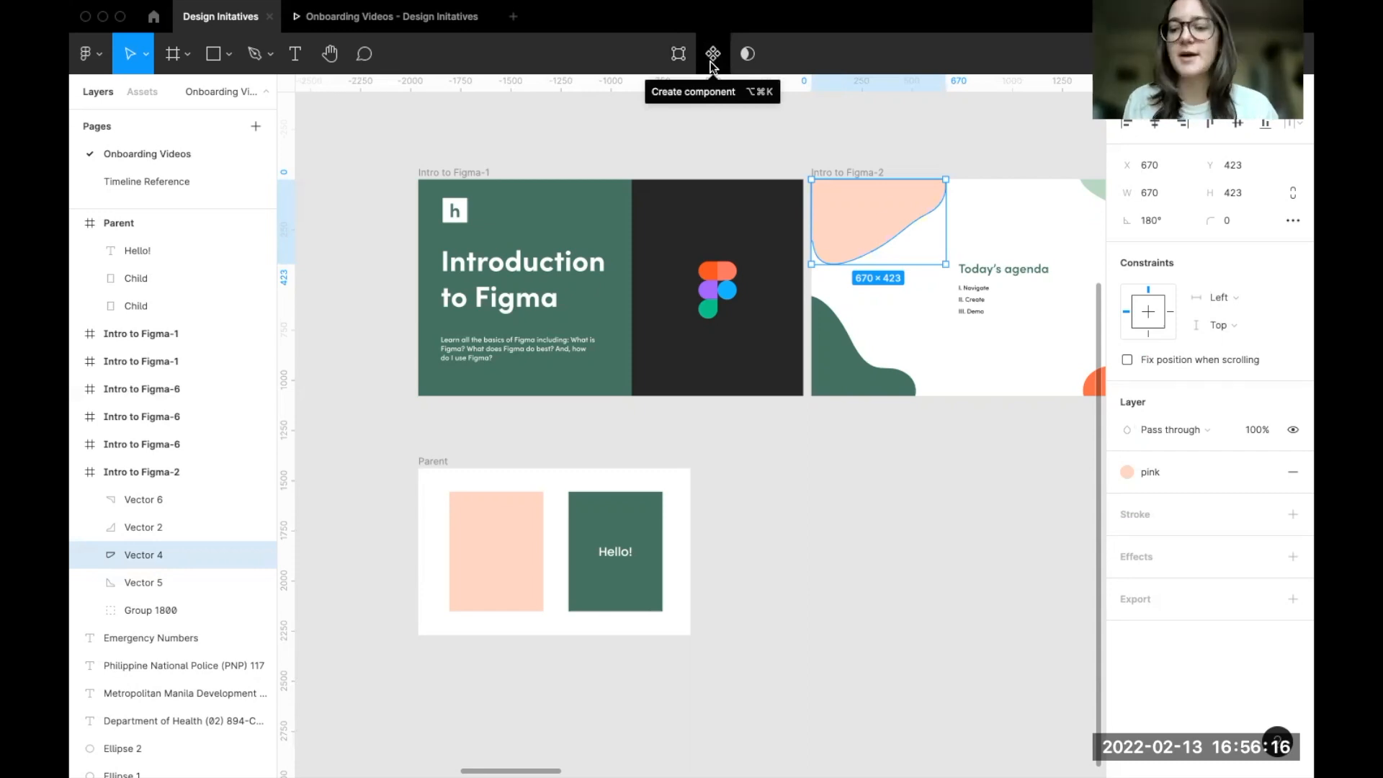
{"action": "left_click", "coordinate": [747, 56]}
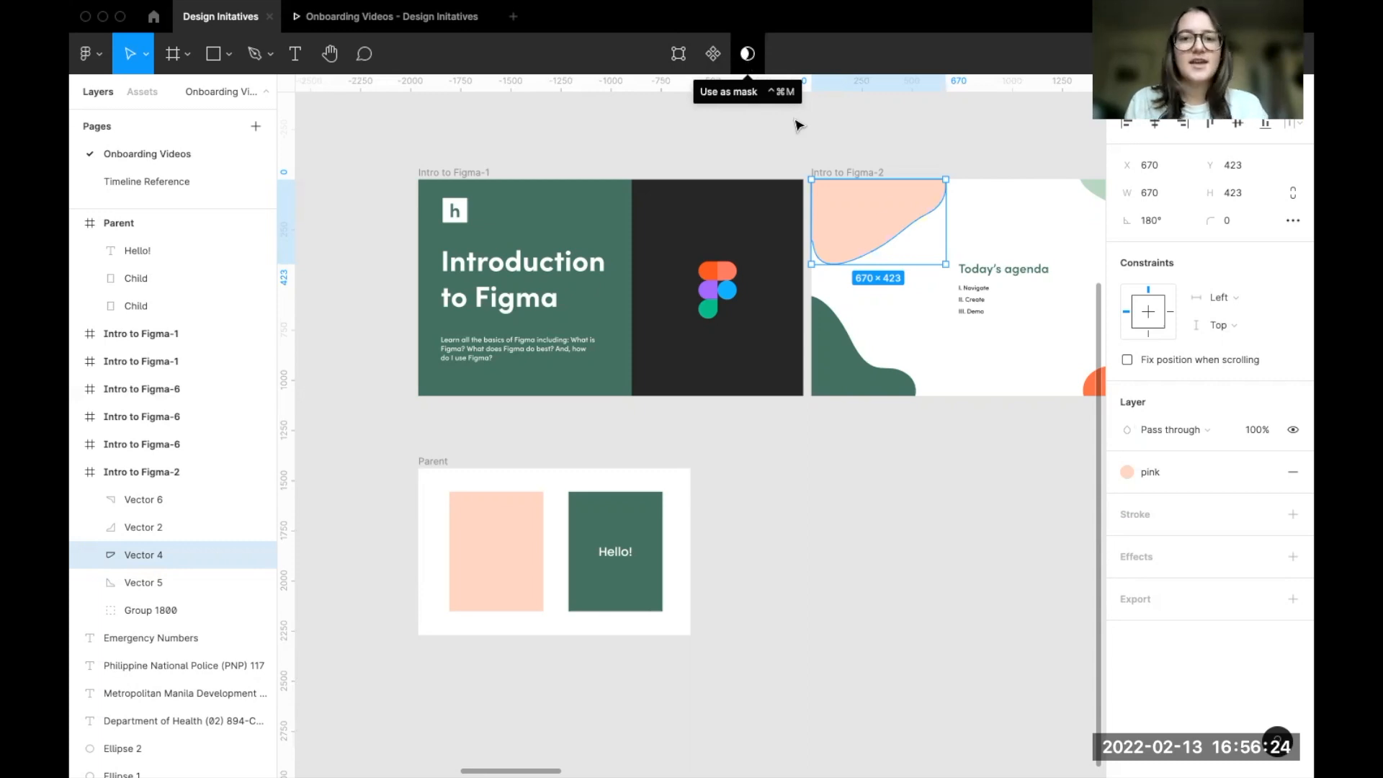
{"action": "key", "text": "Escape"}
- View the crop option for the figma_desktop_16x9 1 image and the boolean options for it combined with Rectangle 1
{"action": "left_click", "coordinate": [726, 209]}
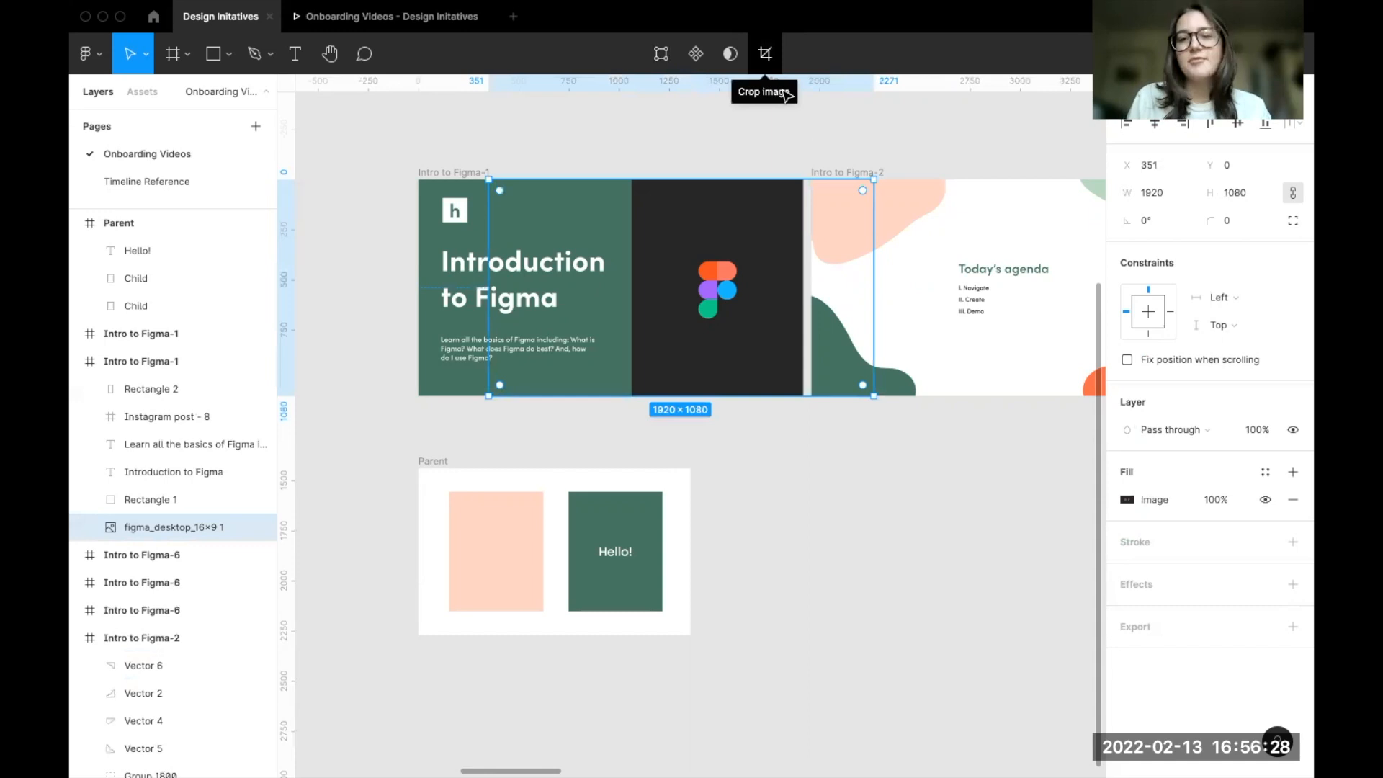
{"action": "left_click", "coordinate": [794, 128]}
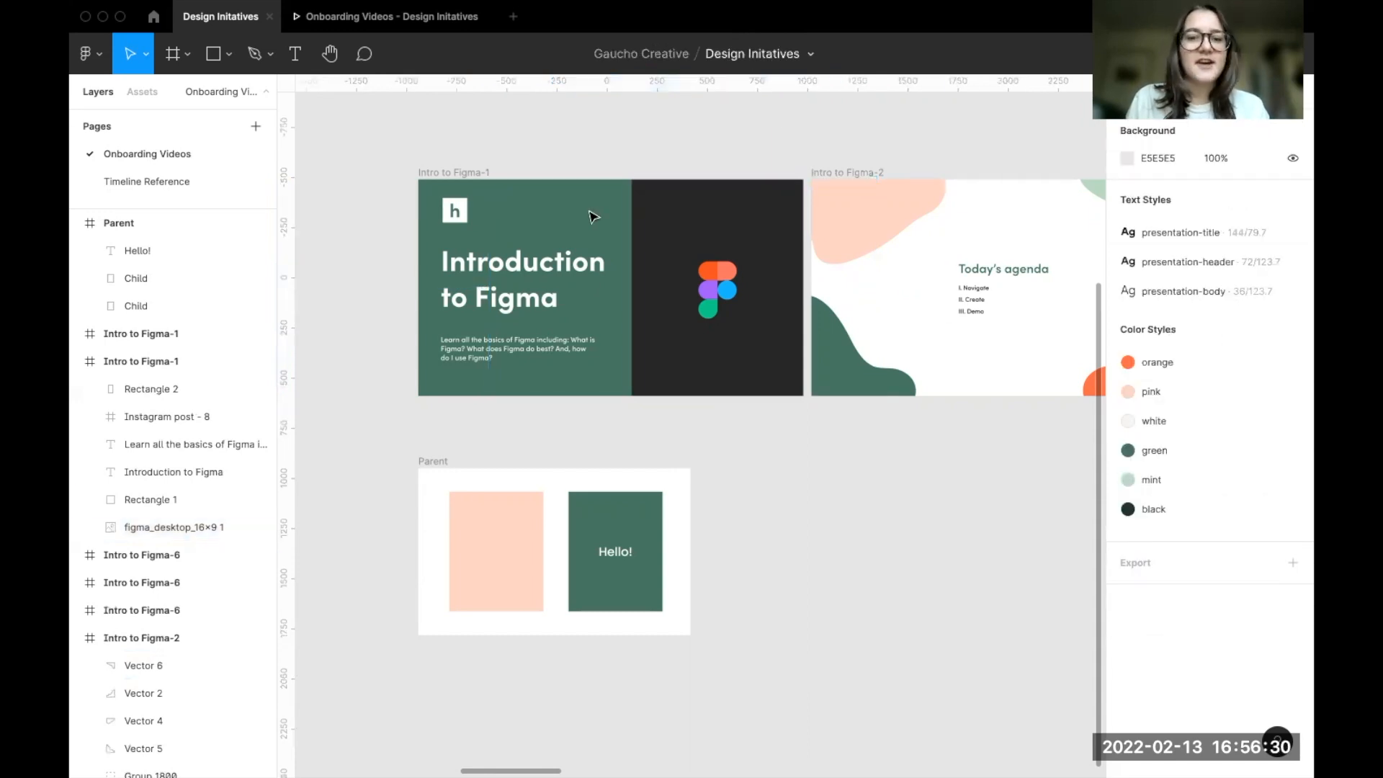
{"action": "left_click", "coordinate": [591, 215]}
{"action": "left_click", "coordinate": [682, 224], "text": "shift"}
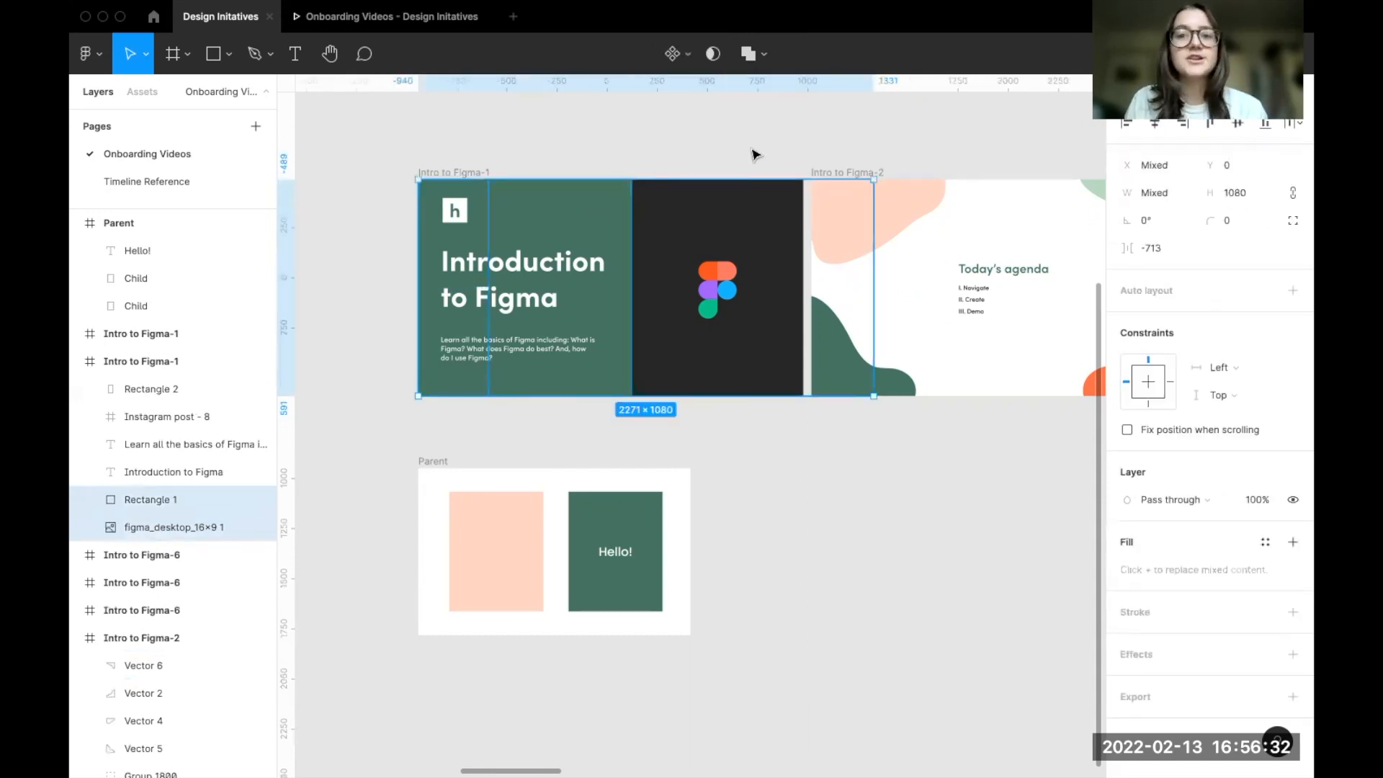
{"action": "left_click", "coordinate": [756, 55]}
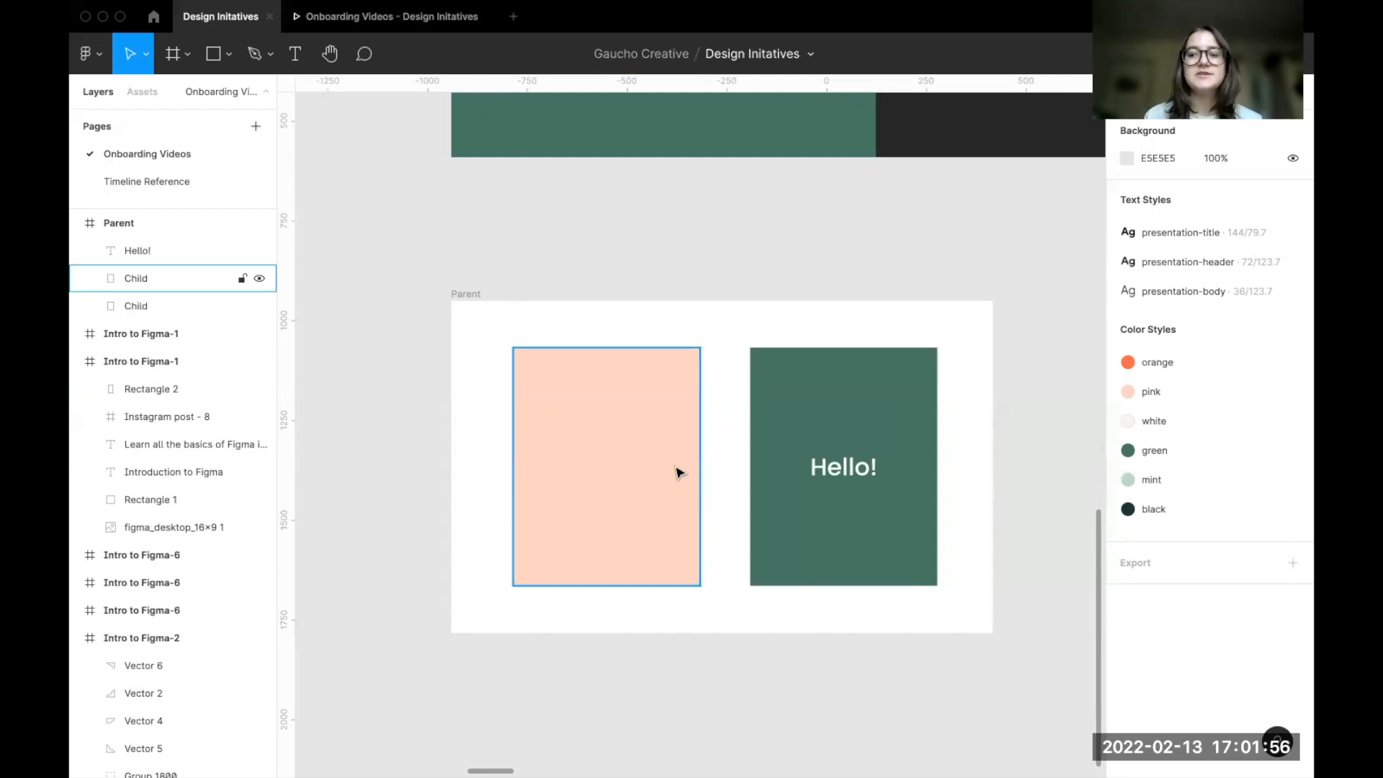
- Select both Child layers of the Parent frame to inspect their nesting, and reselect only the pink one
{"action": "left_click", "coordinate": [134, 278]}
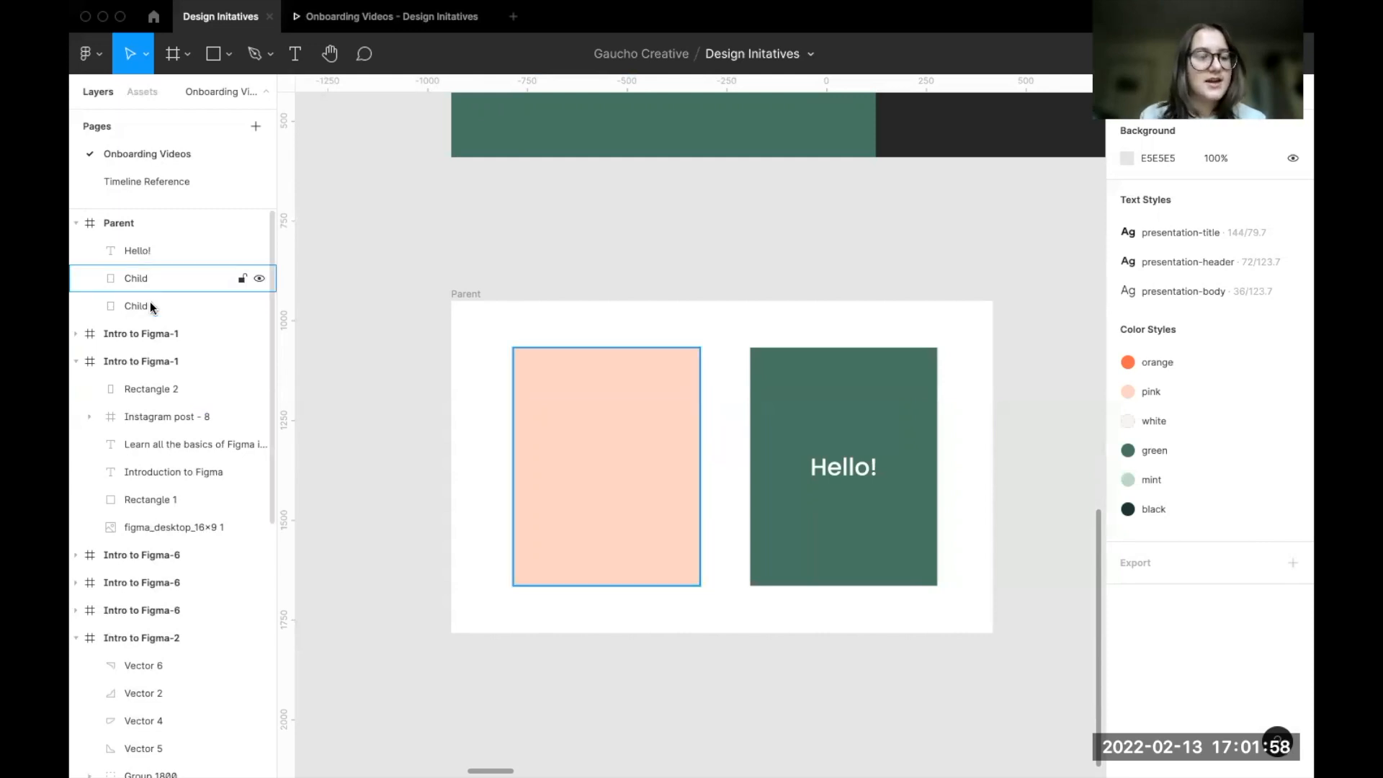
{"action": "left_click", "coordinate": [150, 310], "text": "shift"}
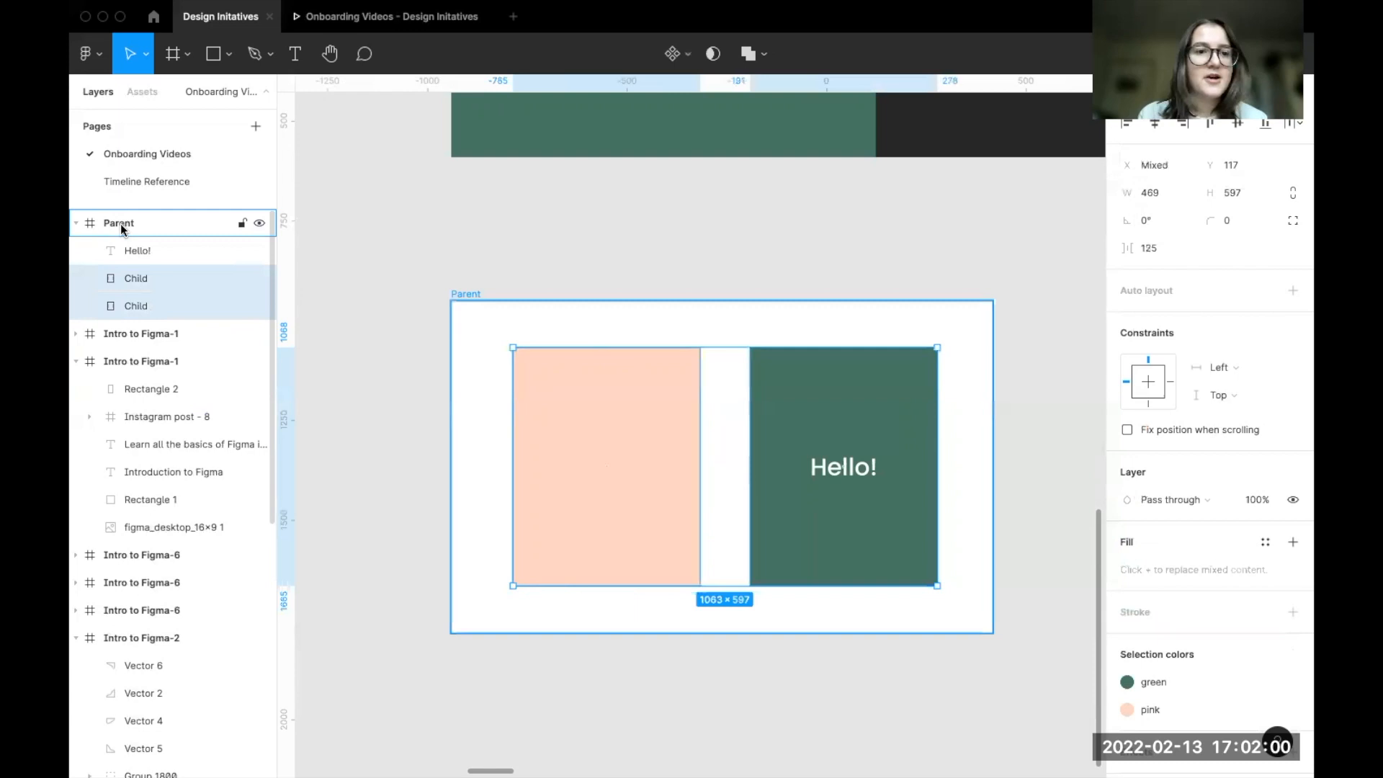
{"action": "left_click", "coordinate": [145, 284]}
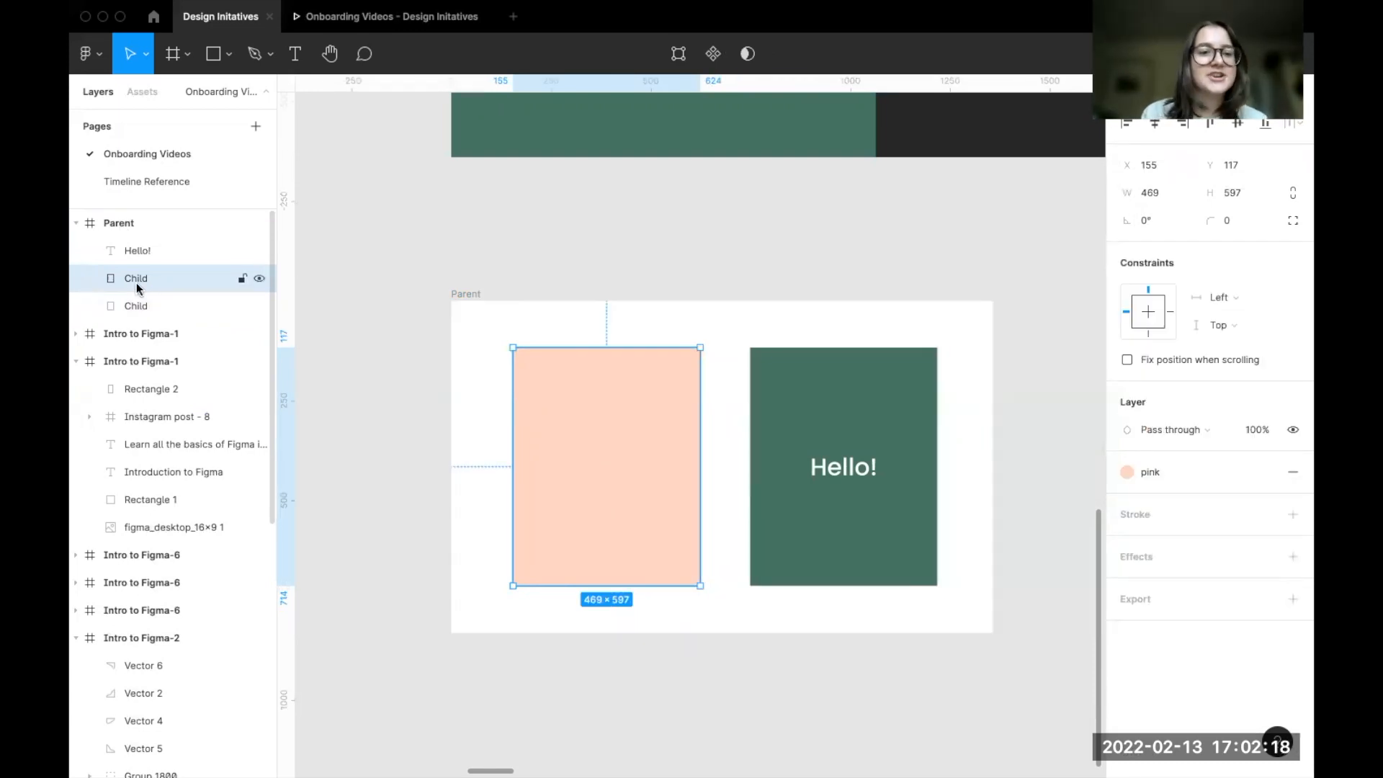
- Take the pink Child rectangle out of the Parent frame onto the empty canvas and place it back inside beside the green rectangle
{"action": "left_click_drag", "start_coordinate": [136, 283], "coordinate": [115, 206]}
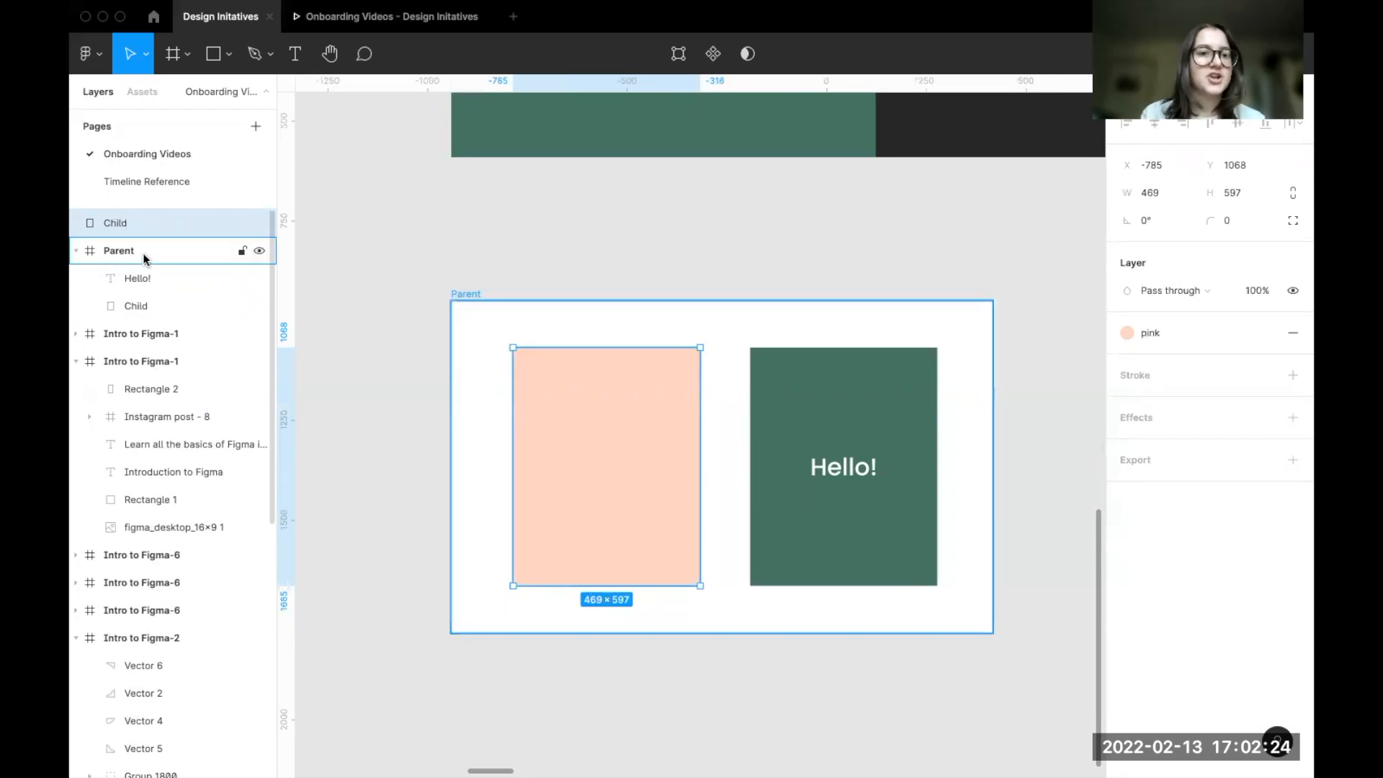
{"action": "left_click_drag", "start_coordinate": [562, 426], "coordinate": [300, 412]}
{"action": "scroll", "coordinate": [389, 432], "scroll_direction": "left", "scroll_amount": 3}
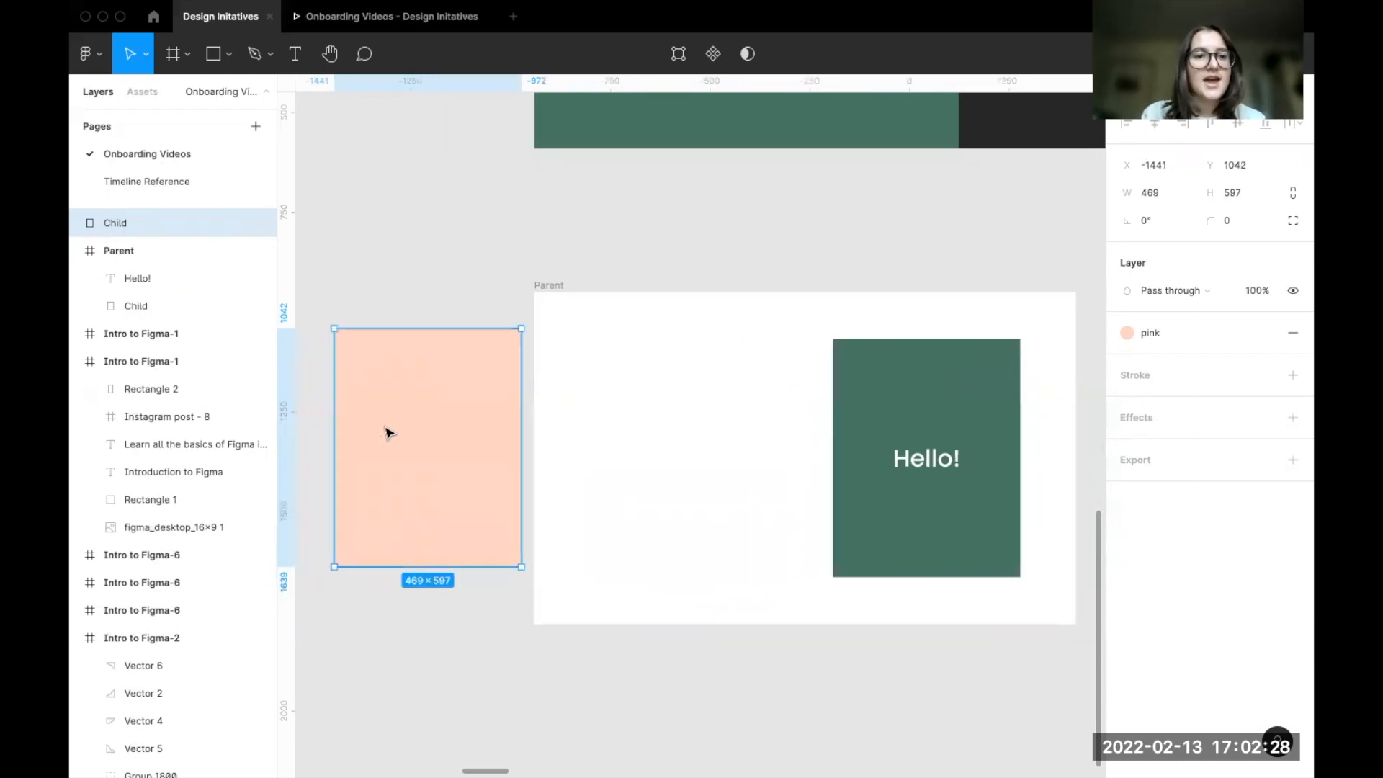
{"action": "left_click_drag", "start_coordinate": [423, 443], "coordinate": [697, 453]}
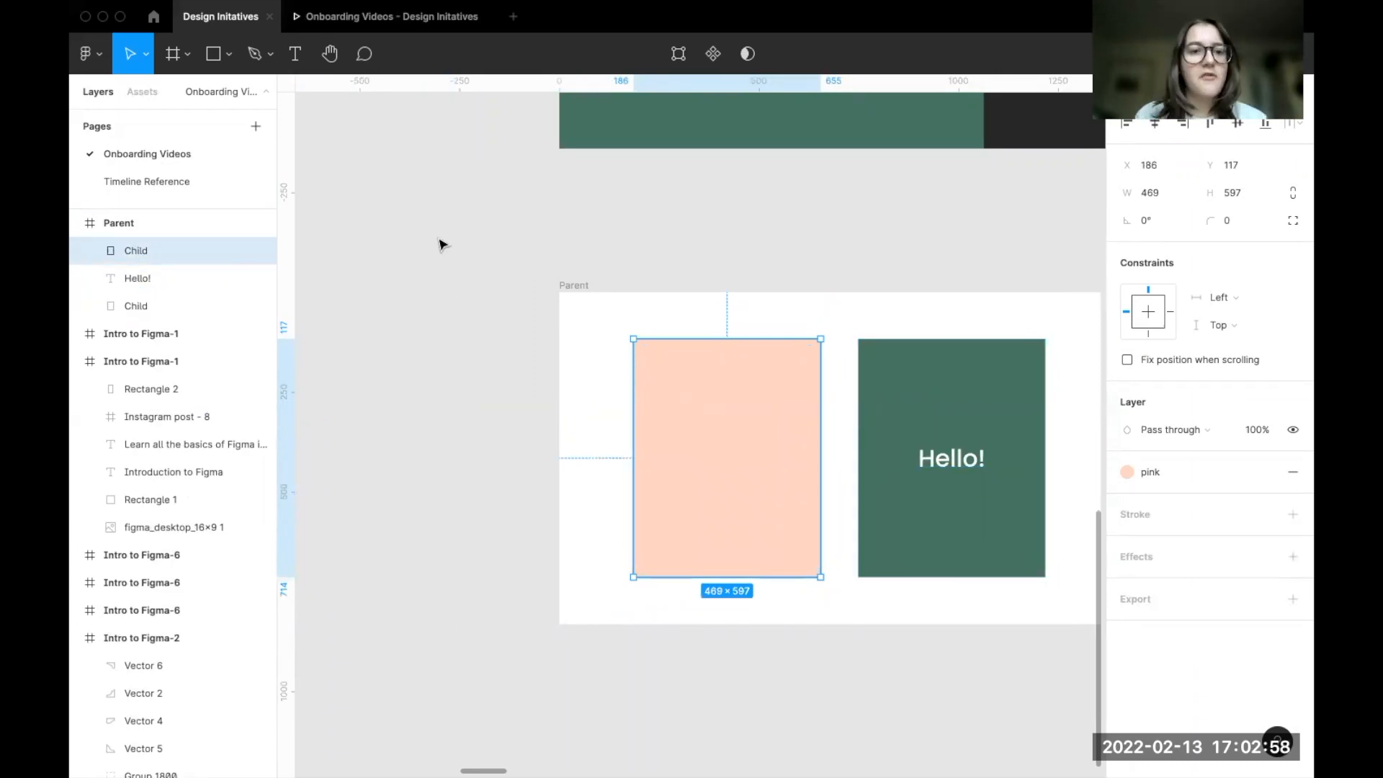
- View the file's assets and page list, and open the Timeline Reference page
{"action": "left_click", "coordinate": [141, 93]}
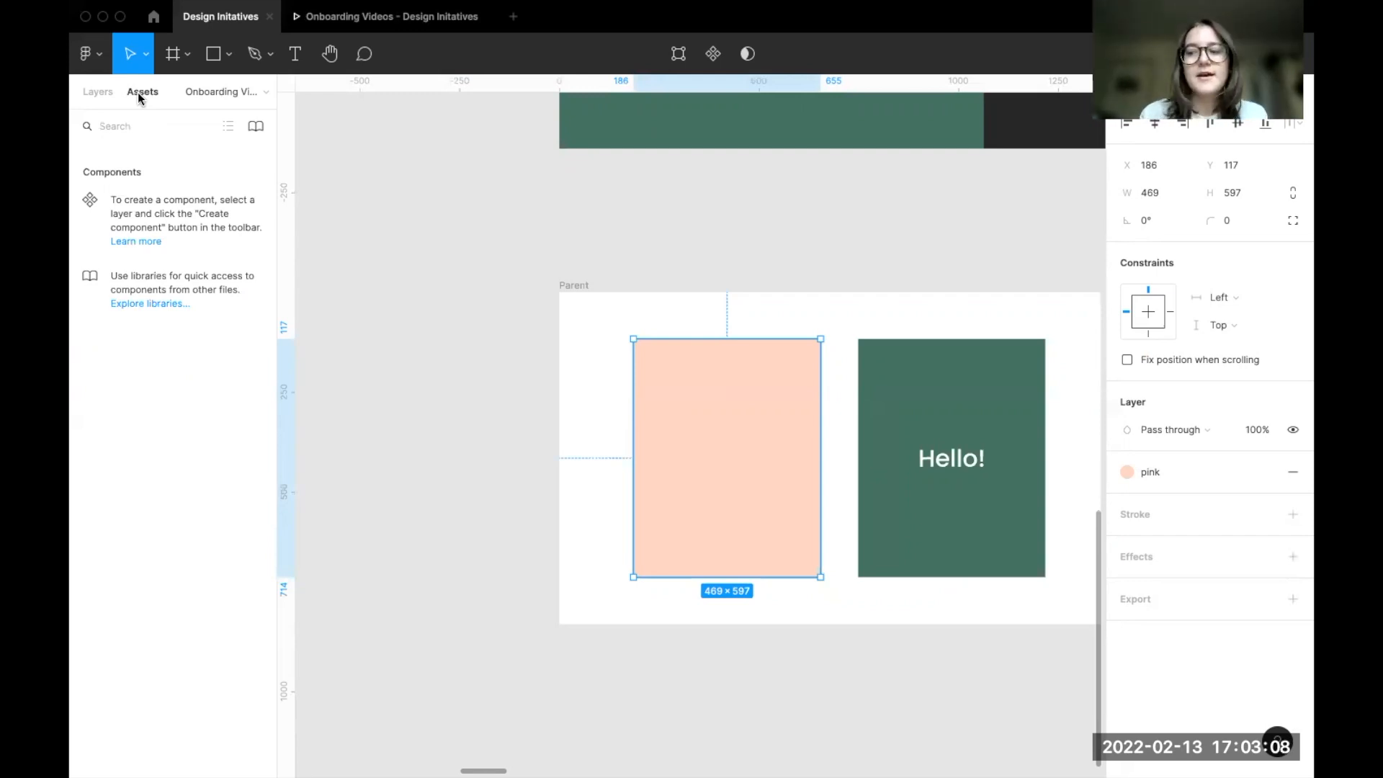
{"action": "left_click", "coordinate": [245, 92]}
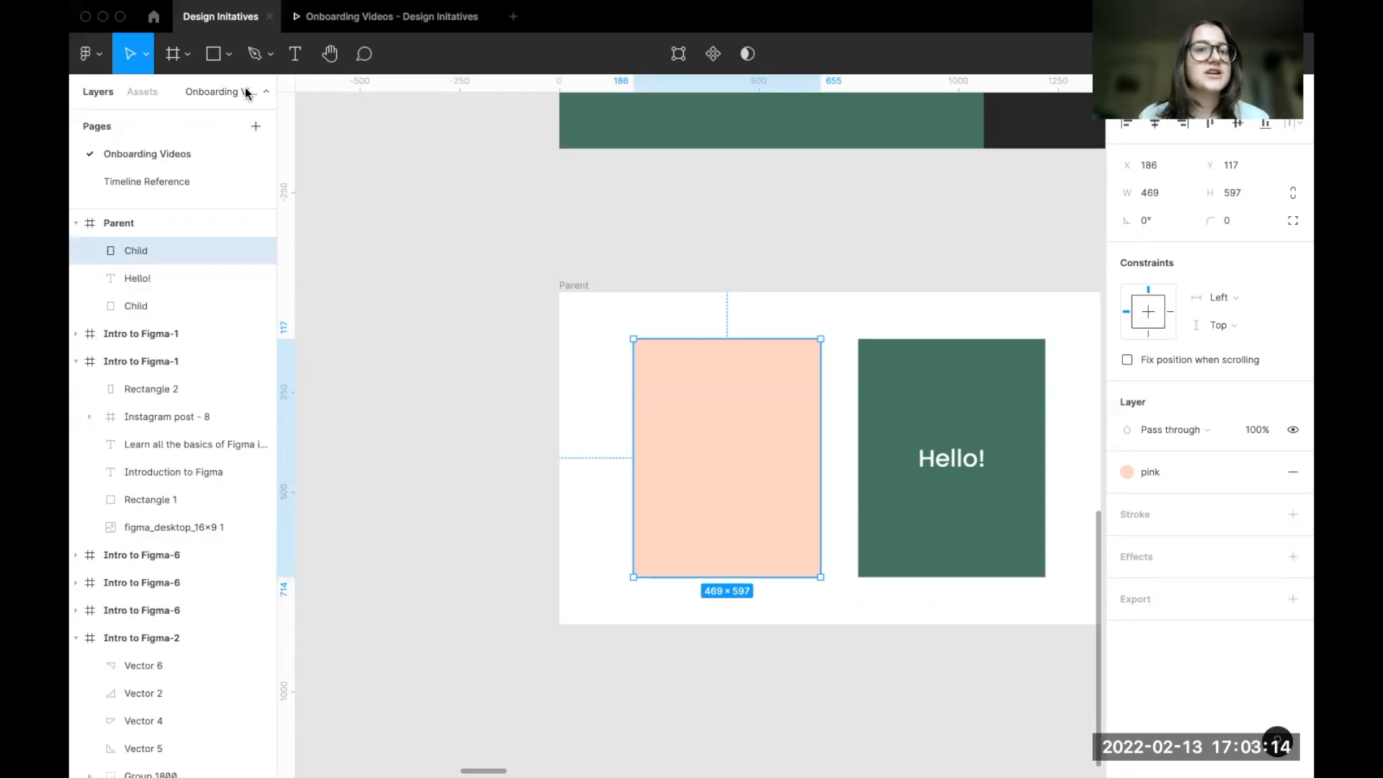
{"action": "left_click", "coordinate": [147, 183]}
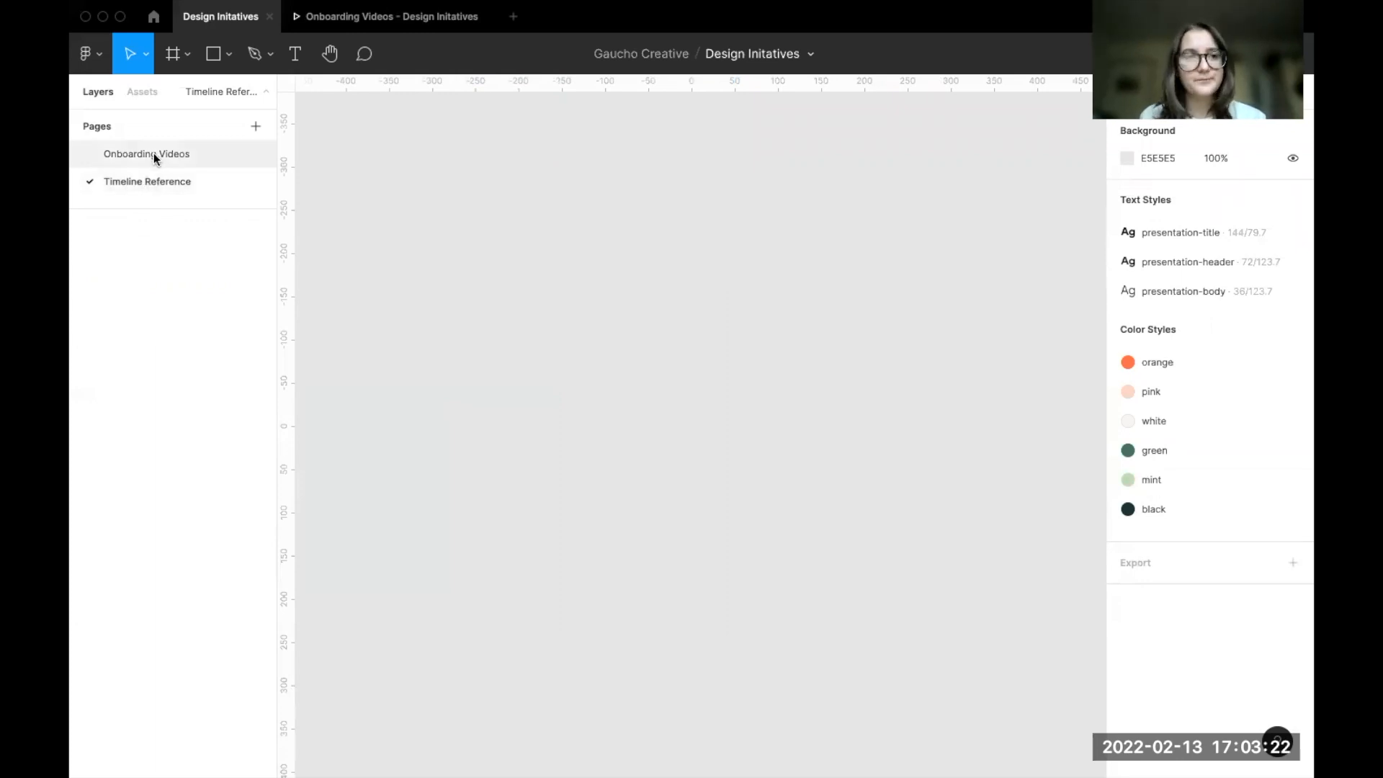
- Return to the Onboarding Videos page and view the properties of the pink Child rectangle in the Parent frame
{"action": "left_click", "coordinate": [154, 153]}
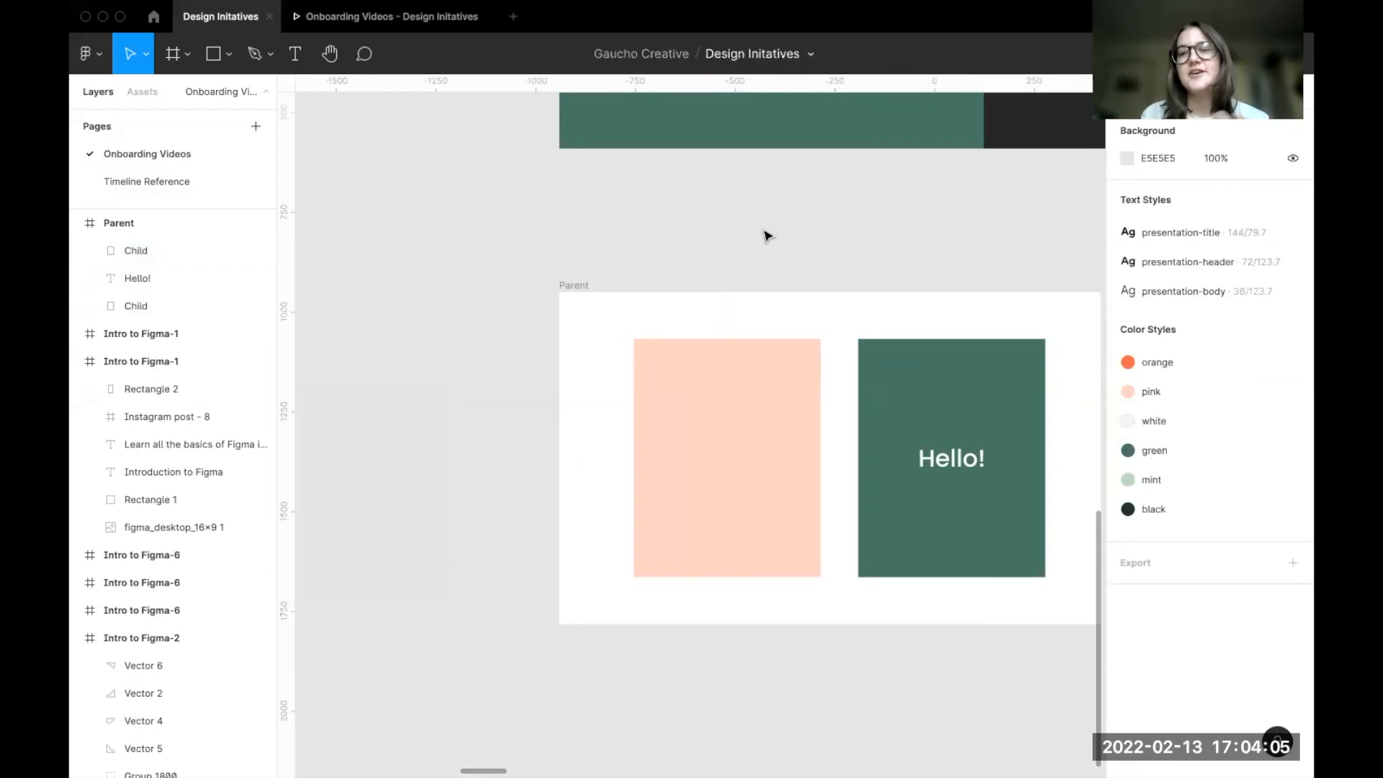
{"action": "left_click", "coordinate": [787, 380]}
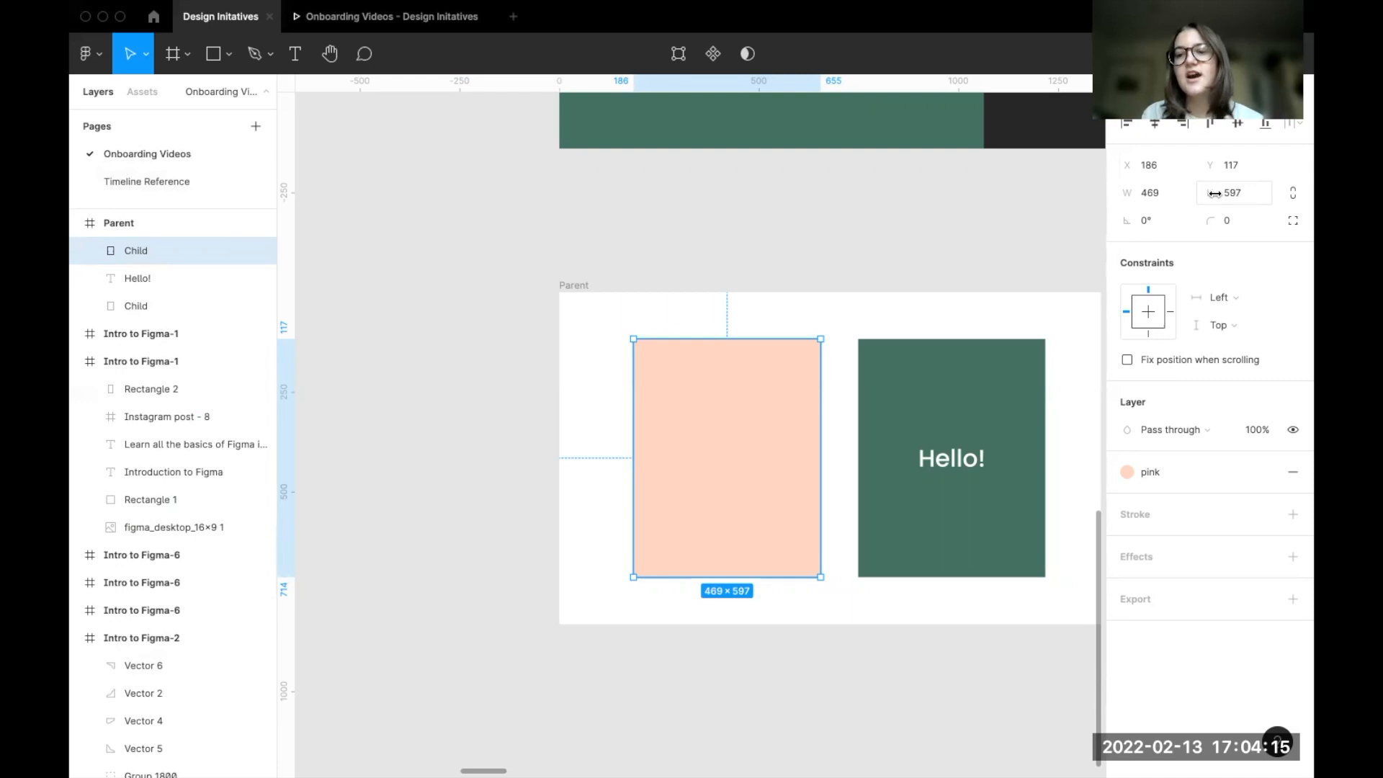
- Add a 10px layout grid to the Parent frame and remove it again
{"action": "left_click", "coordinate": [573, 286]}
{"action": "left_click", "coordinate": [1293, 363]}
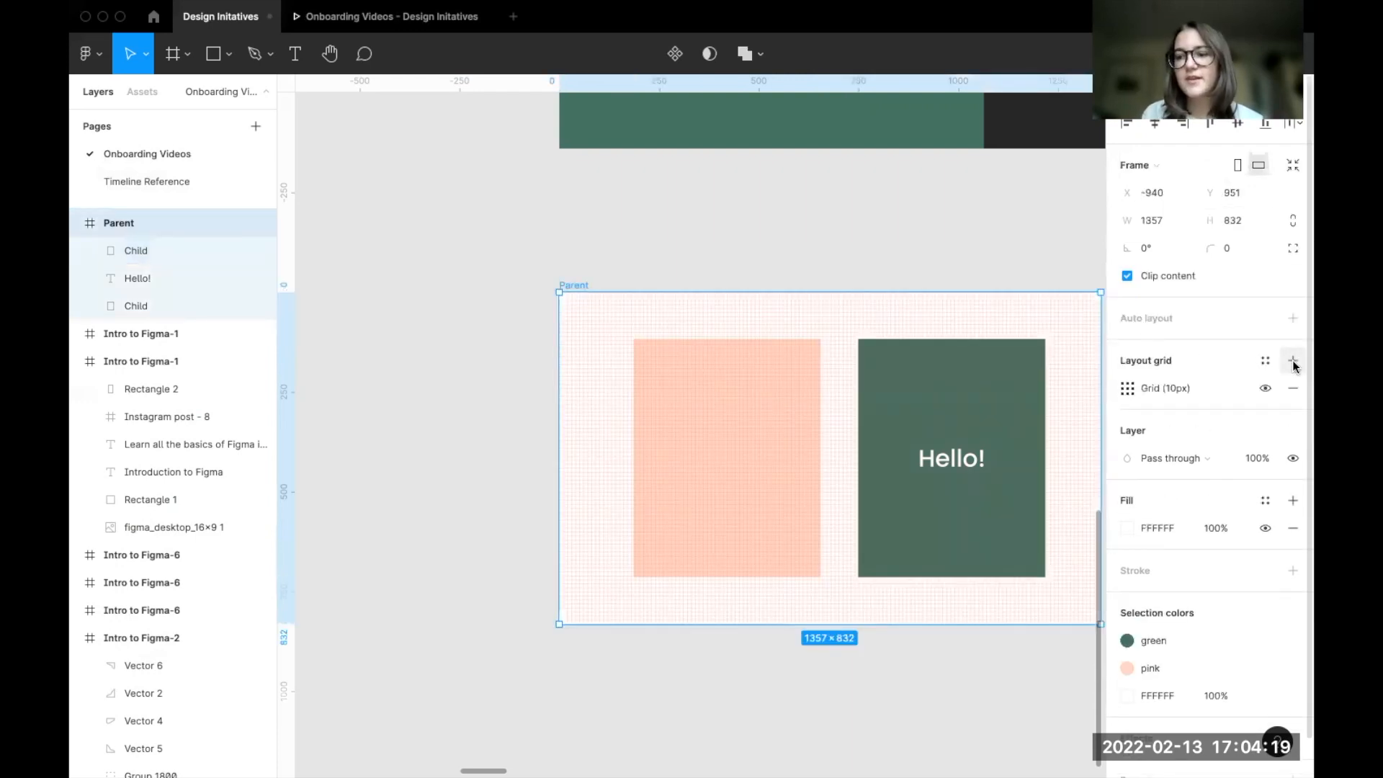
{"action": "left_click", "coordinate": [1293, 388]}
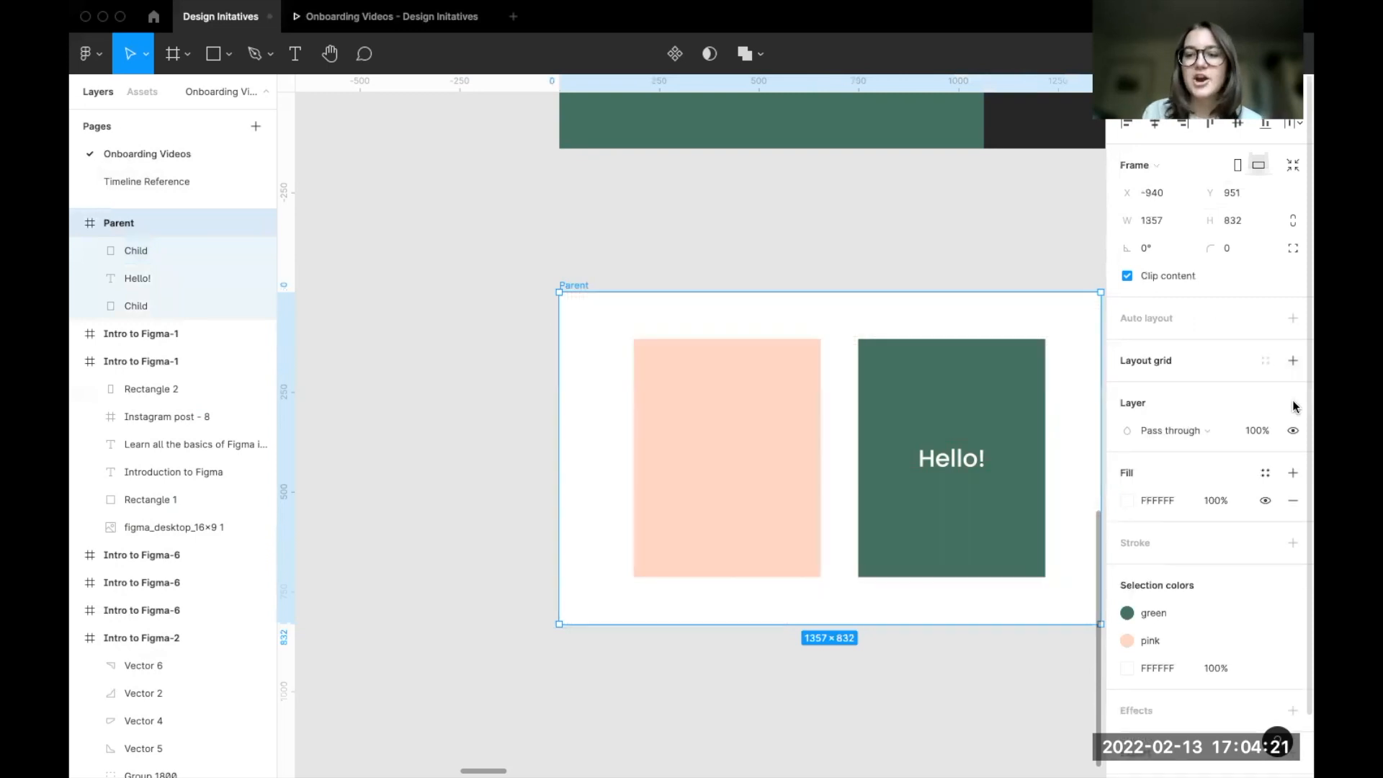
- View the blend modes available for the Parent frame and the text properties of the Hello! layer
{"action": "left_click", "coordinate": [1179, 431]}
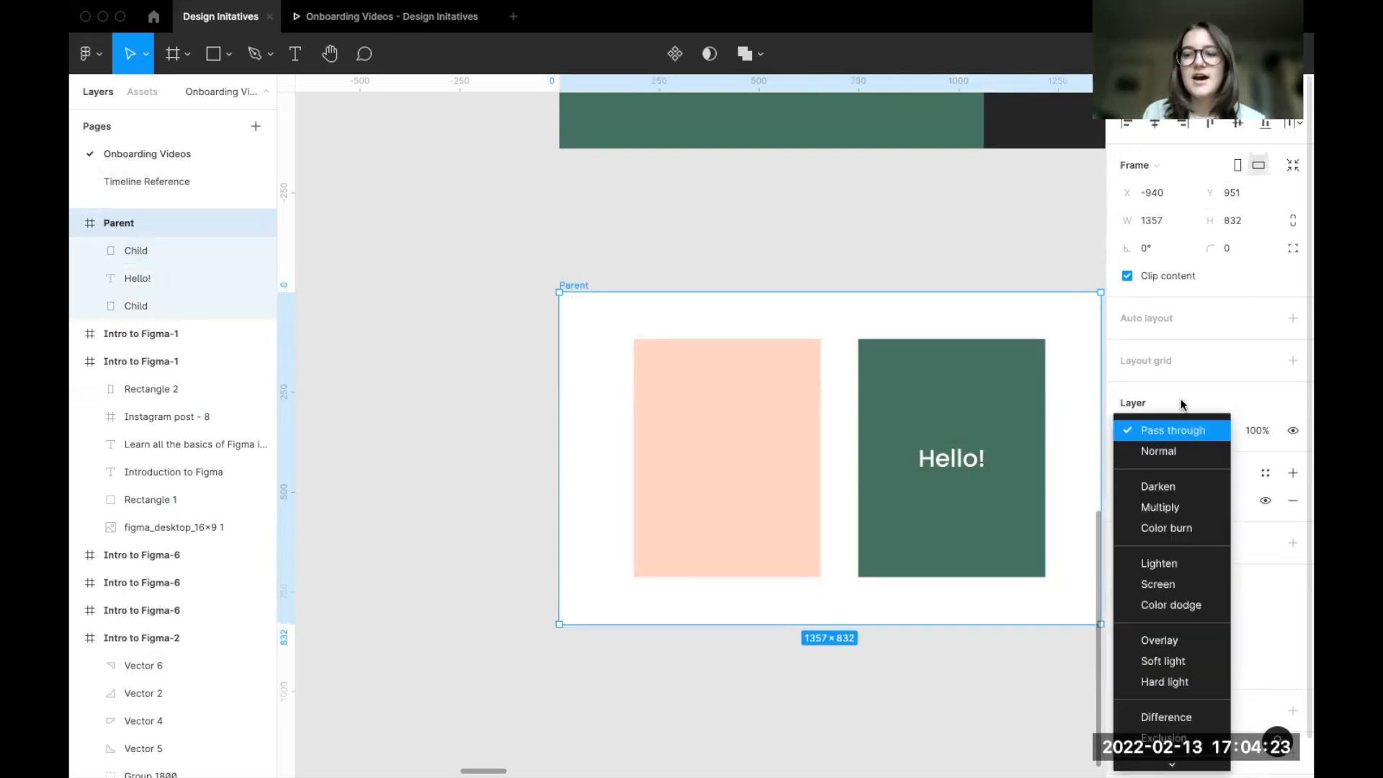
{"action": "left_click", "coordinate": [1179, 430]}
{"action": "left_click", "coordinate": [940, 458]}
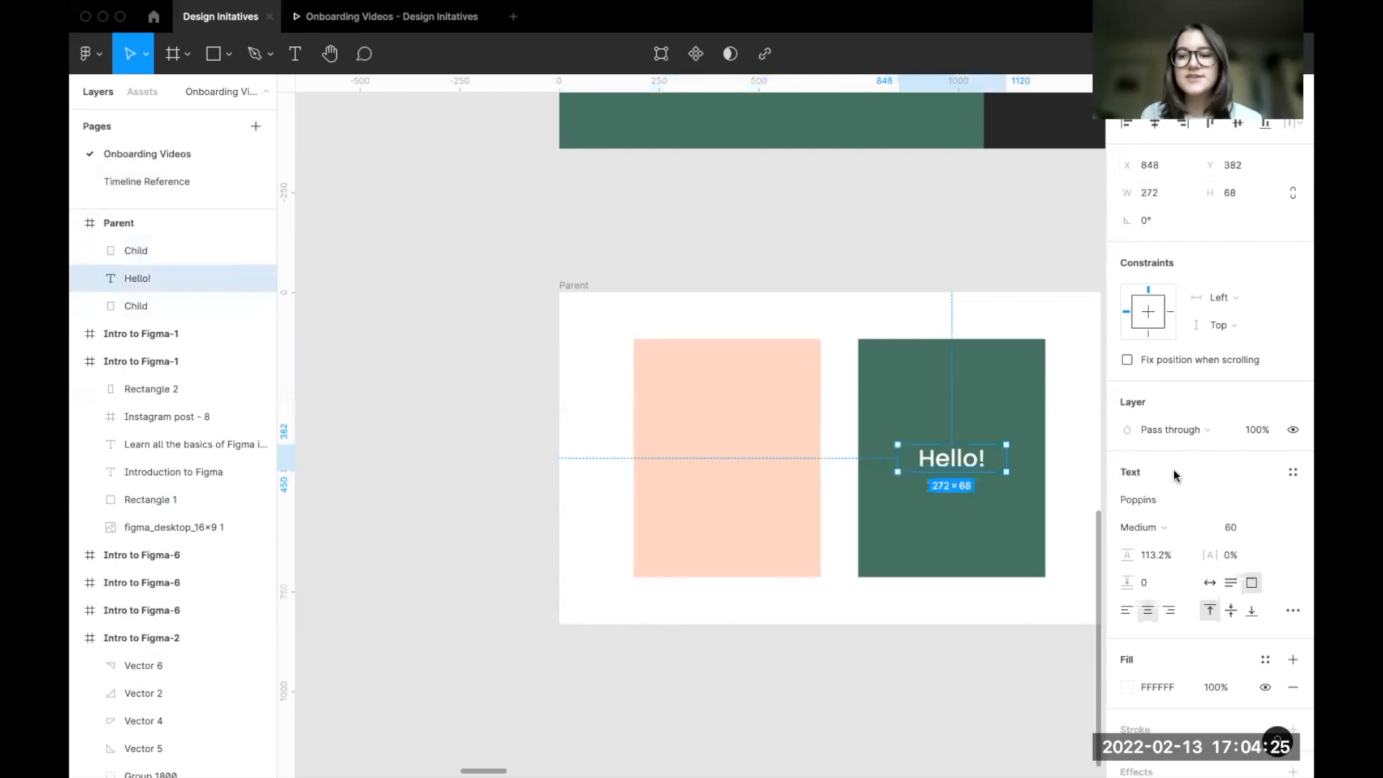
{"action": "scroll", "coordinate": [1173, 469], "scroll_direction": "down", "scroll_amount": 3}
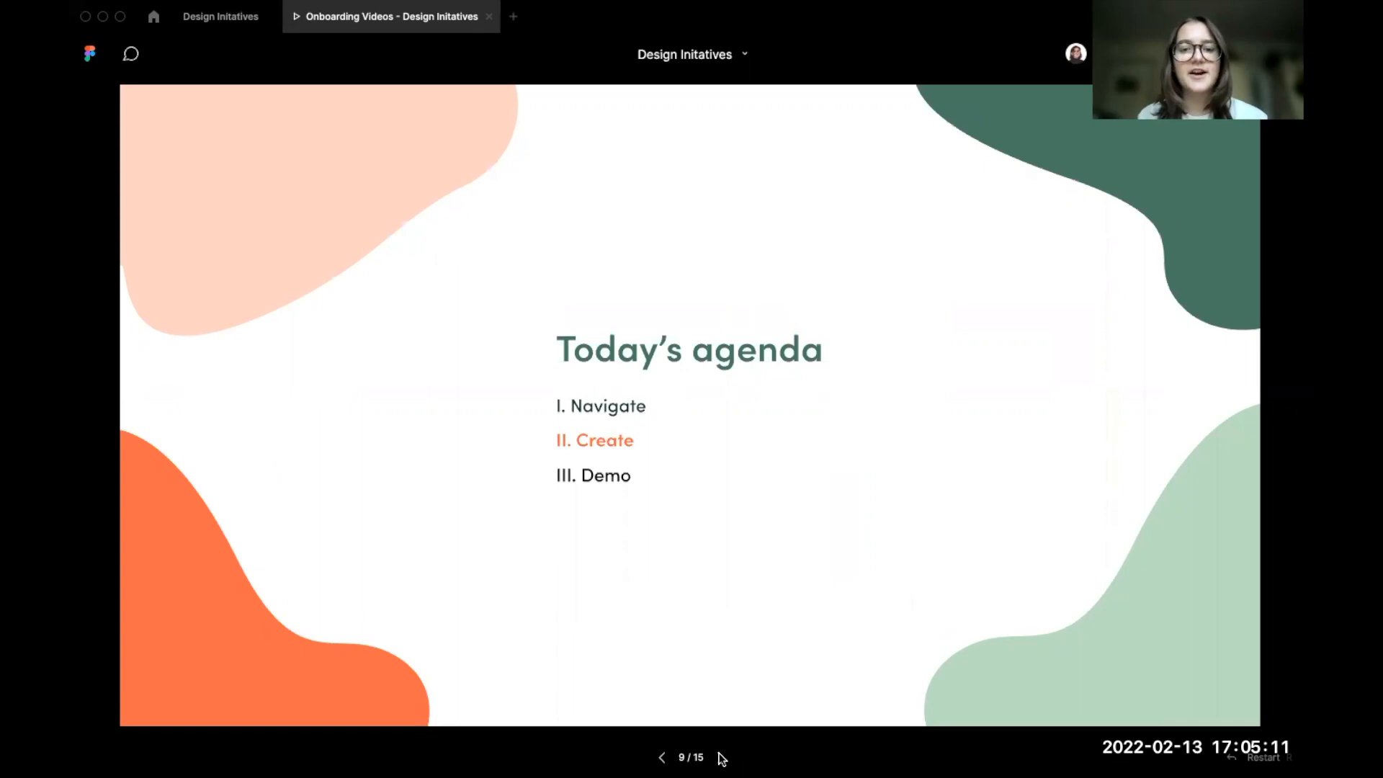
- Advance the Onboarding Videos presentation past the Today's agenda and Shortcuts slides
{"action": "left_click", "coordinate": [721, 757]}
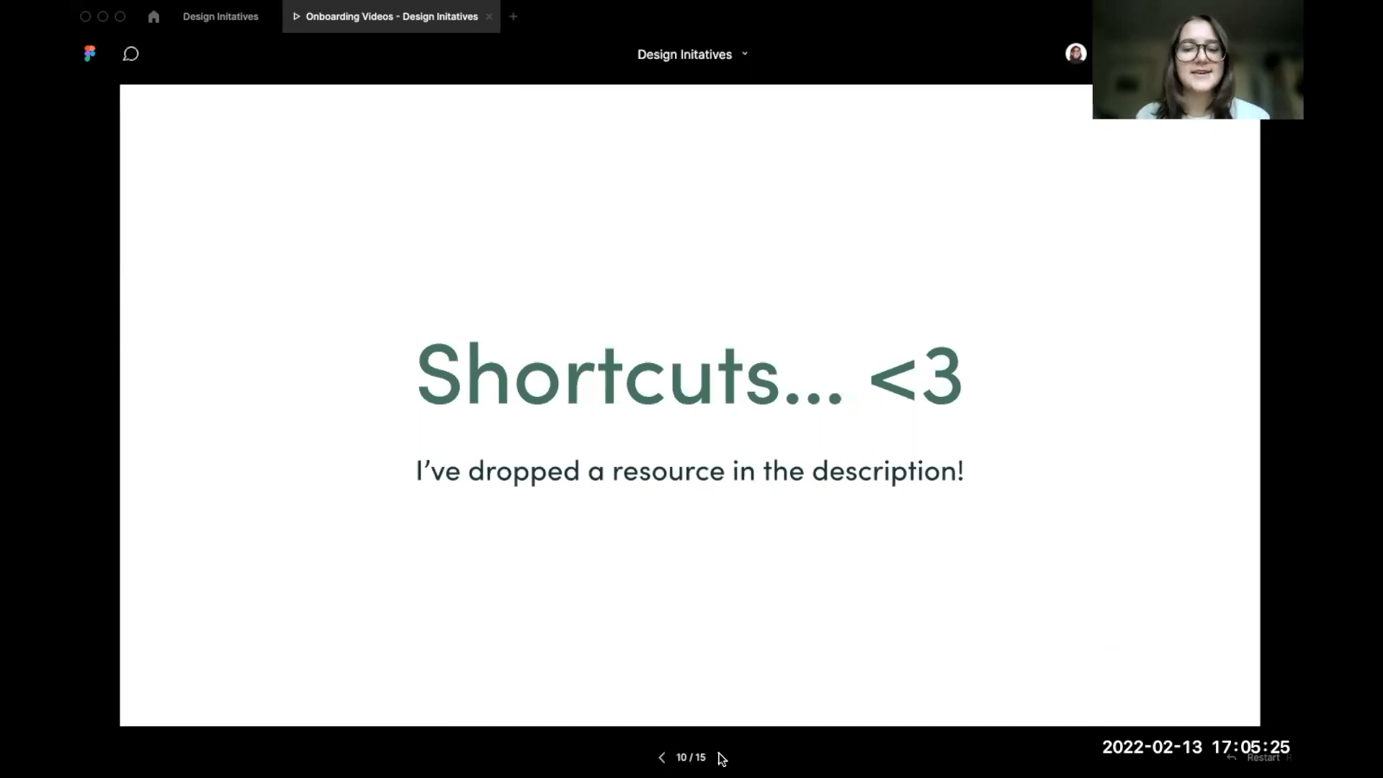
{"action": "left_click", "coordinate": [721, 758]}
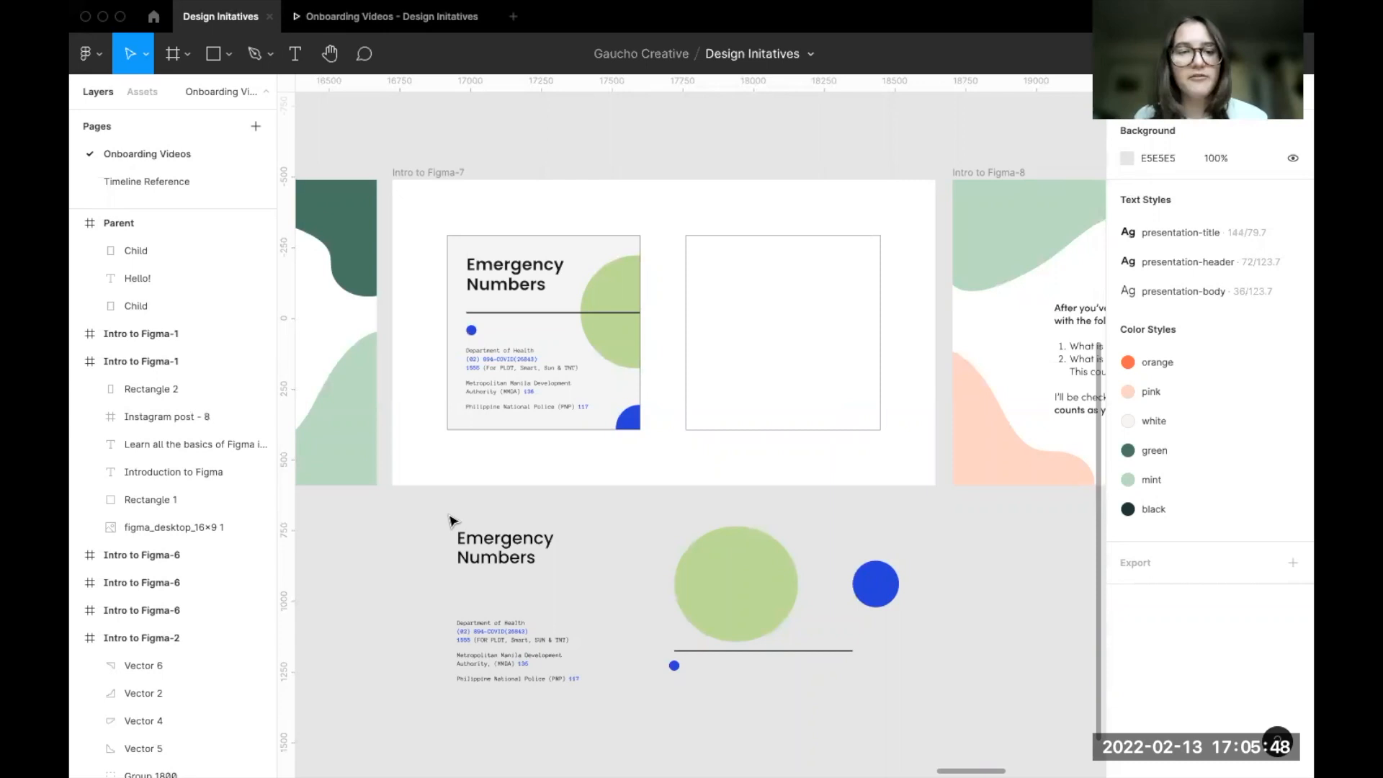
- Inspect the loose Emergency Numbers heading below the Intro to Figma-7 slide and view the available frame tools
{"action": "left_click", "coordinate": [461, 543]}
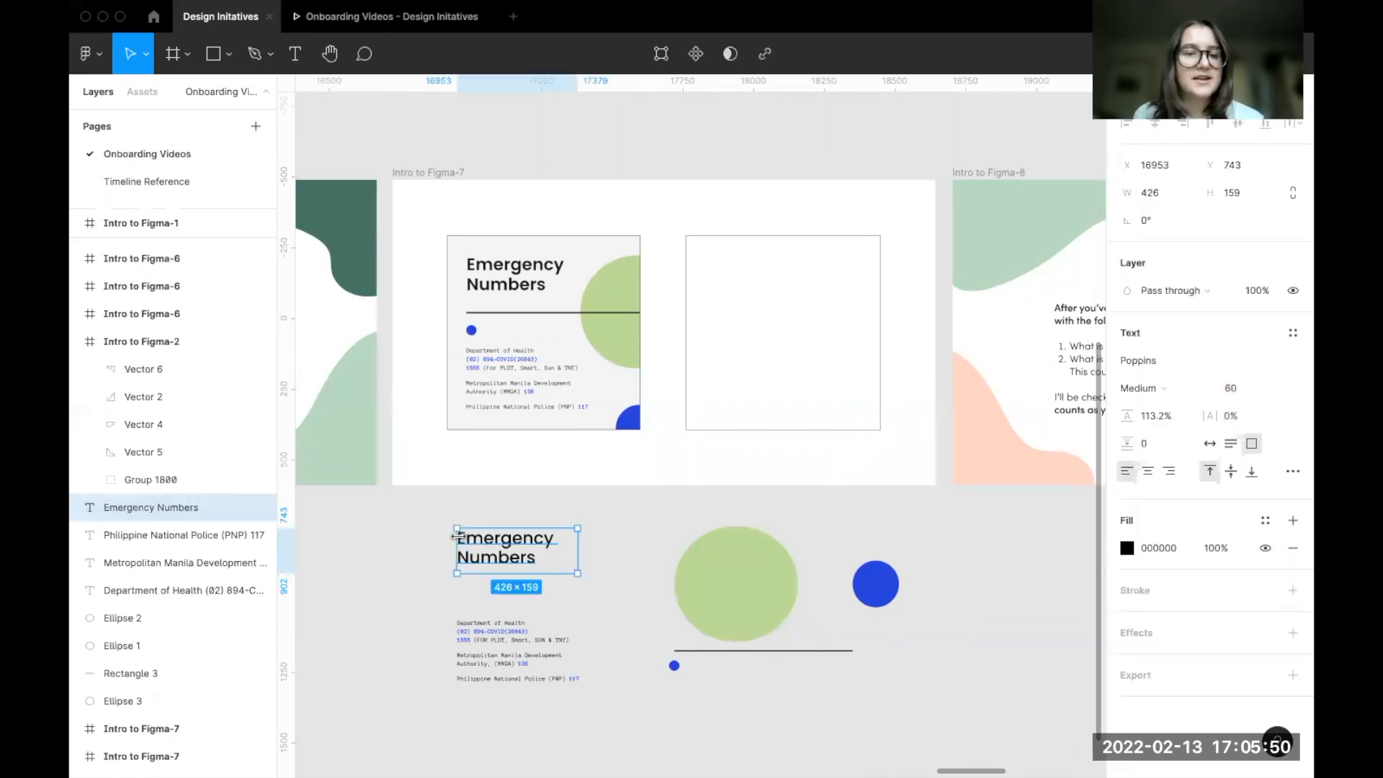
{"action": "left_click", "coordinate": [417, 555]}
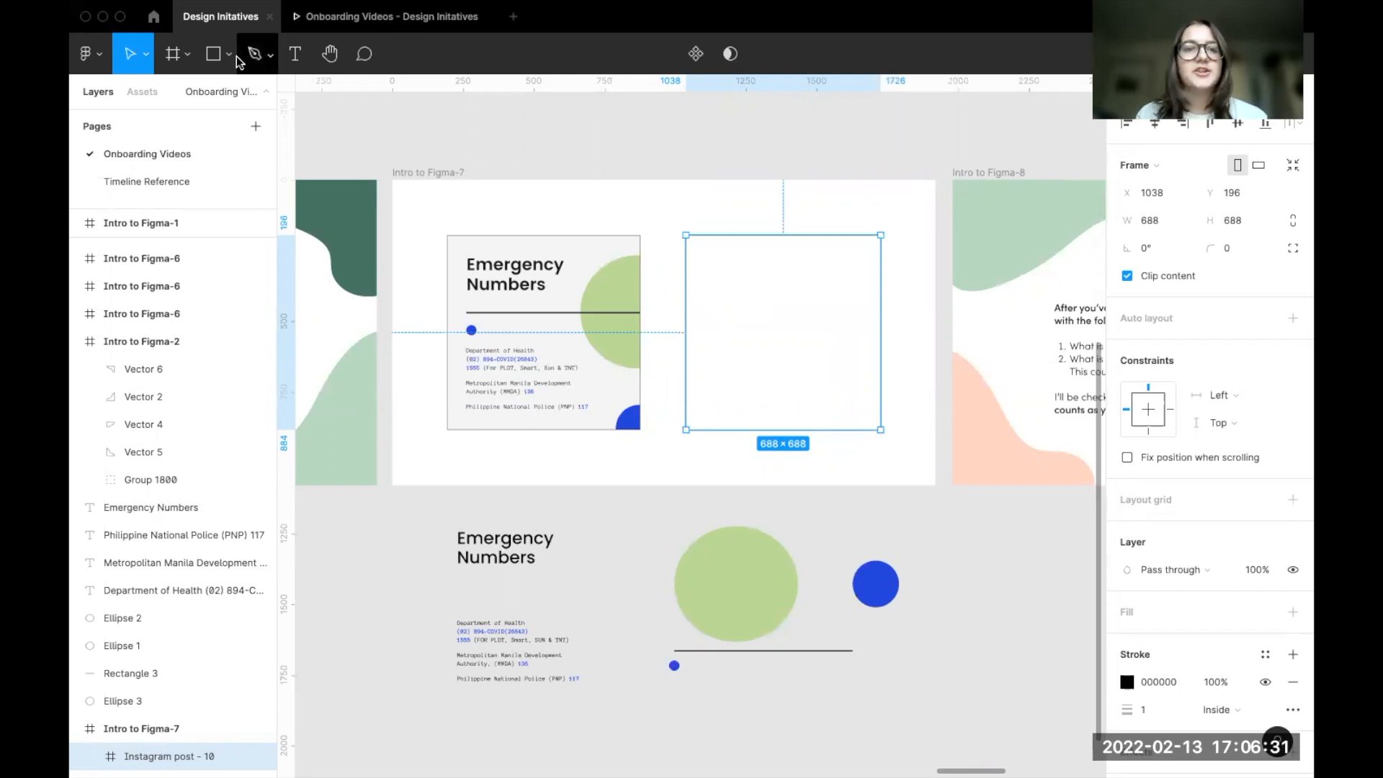
{"action": "left_click", "coordinate": [186, 55]}
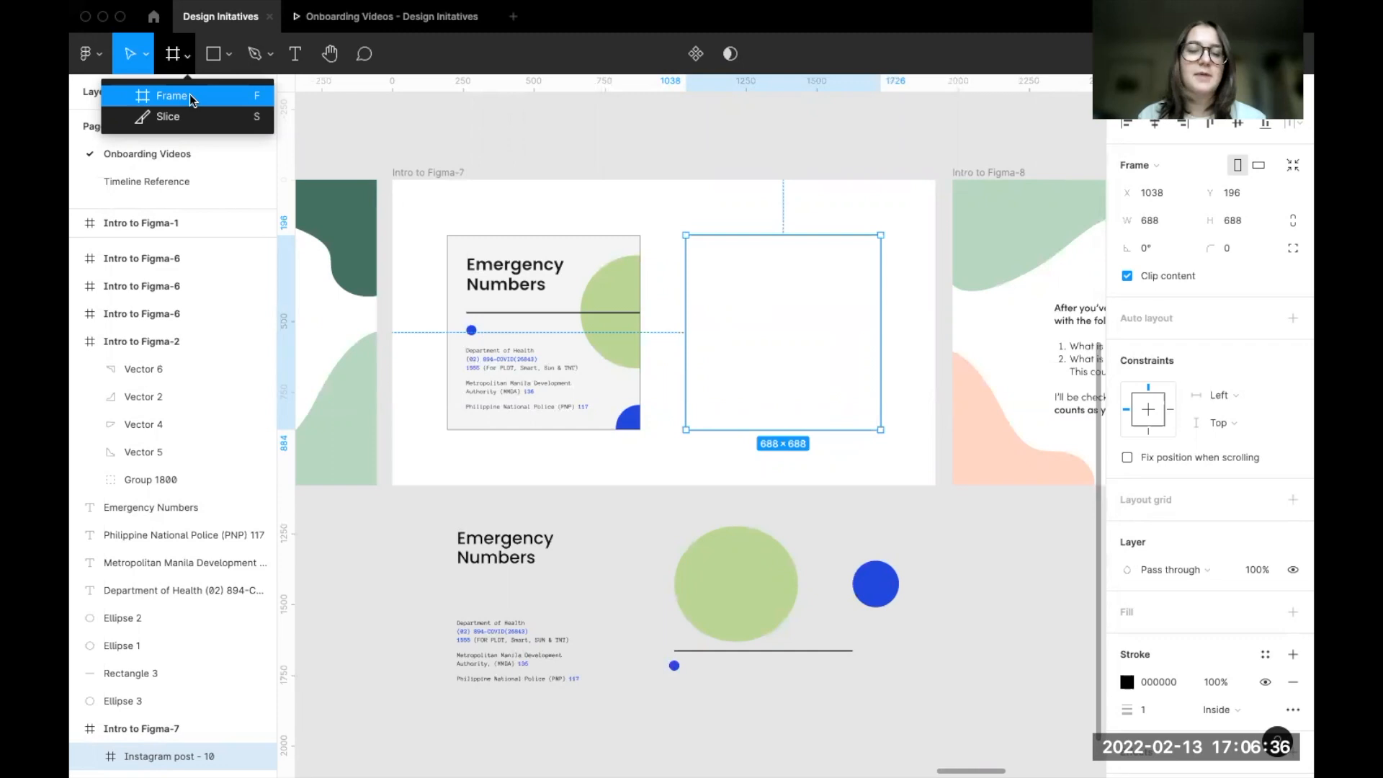
{"action": "left_click", "coordinate": [517, 158]}
- Fill the empty square frame Instagram post - 10 with F4F4F4, sampled from the background of the finished Emergency Numbers design
{"action": "left_click", "coordinate": [742, 349]}
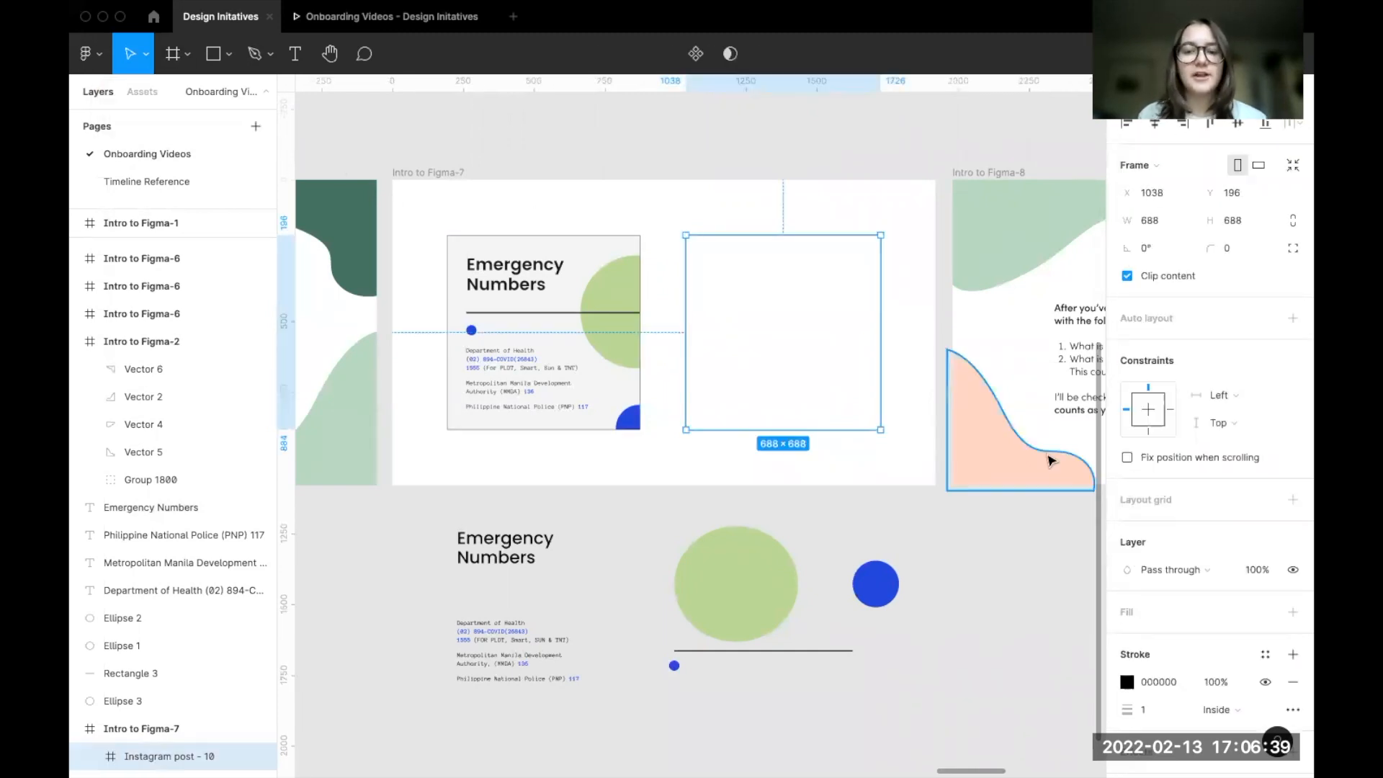
{"action": "scroll", "coordinate": [1145, 495], "scroll_direction": "down", "scroll_amount": 2}
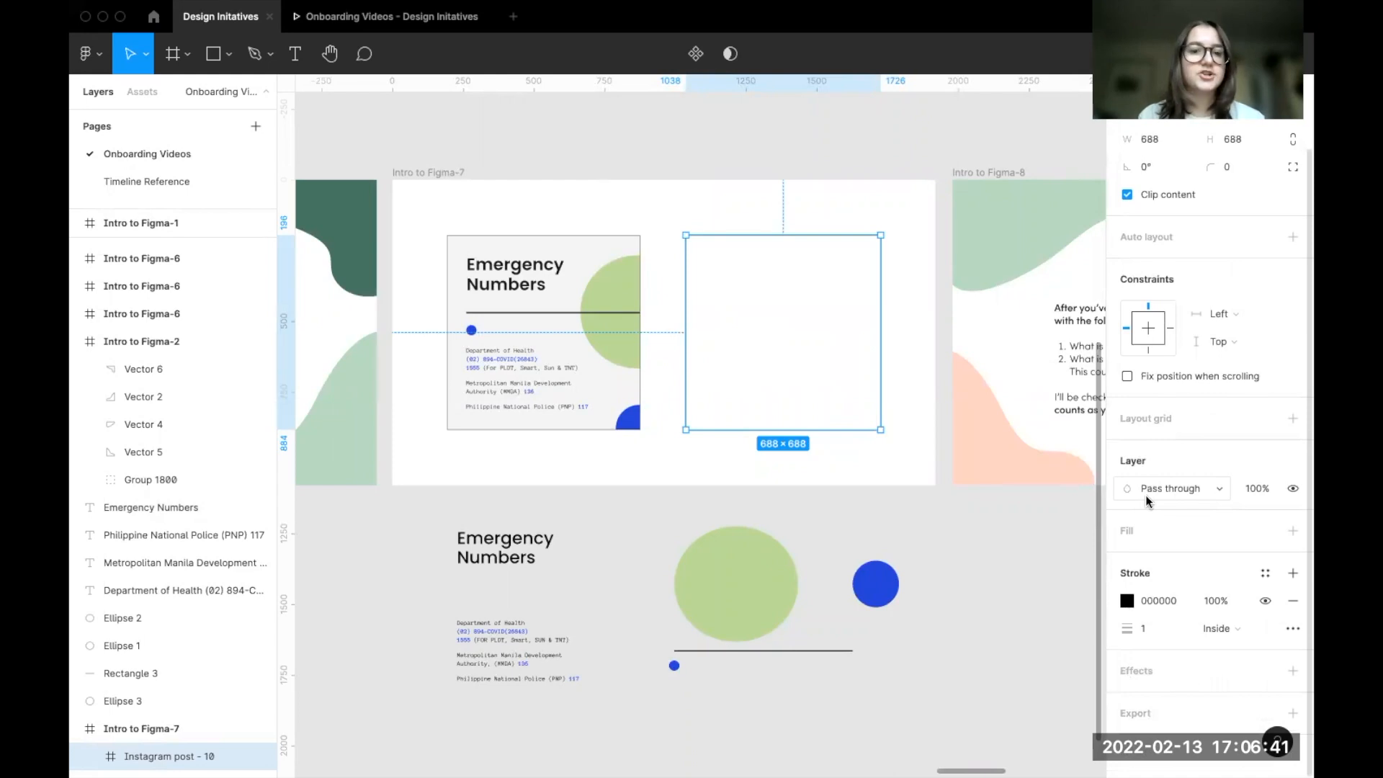
{"action": "left_click", "coordinate": [1292, 530]}
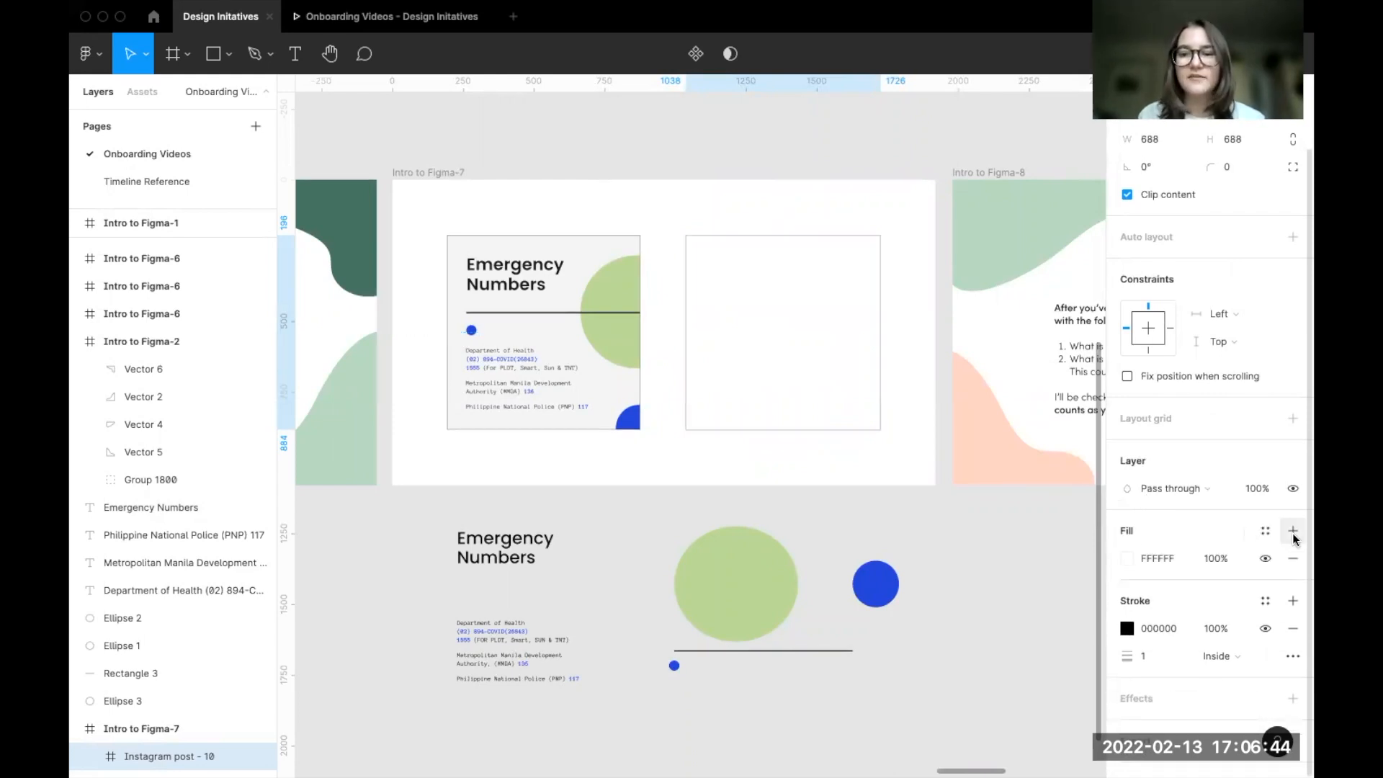
{"action": "left_click", "coordinate": [1128, 560]}
{"action": "left_click", "coordinate": [922, 585]}
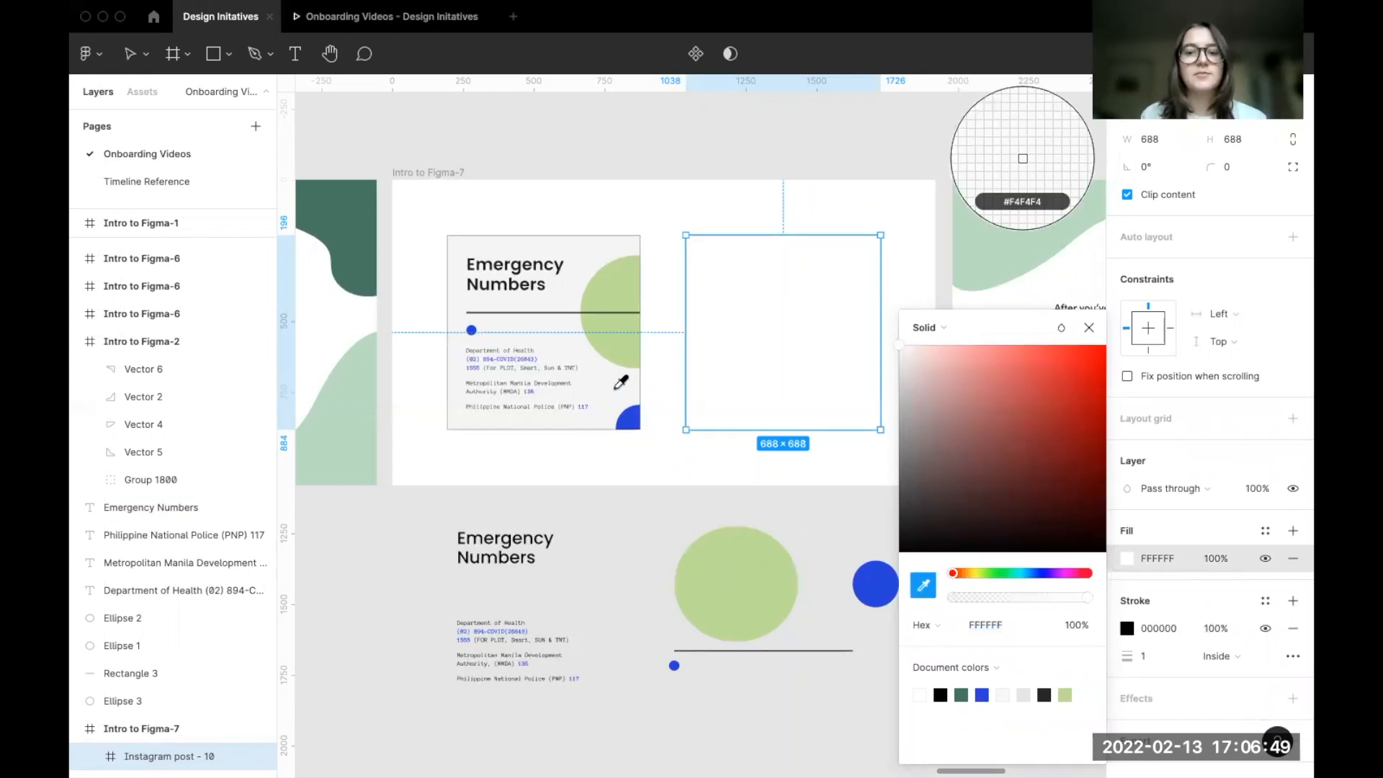
{"action": "left_click", "coordinate": [616, 388]}
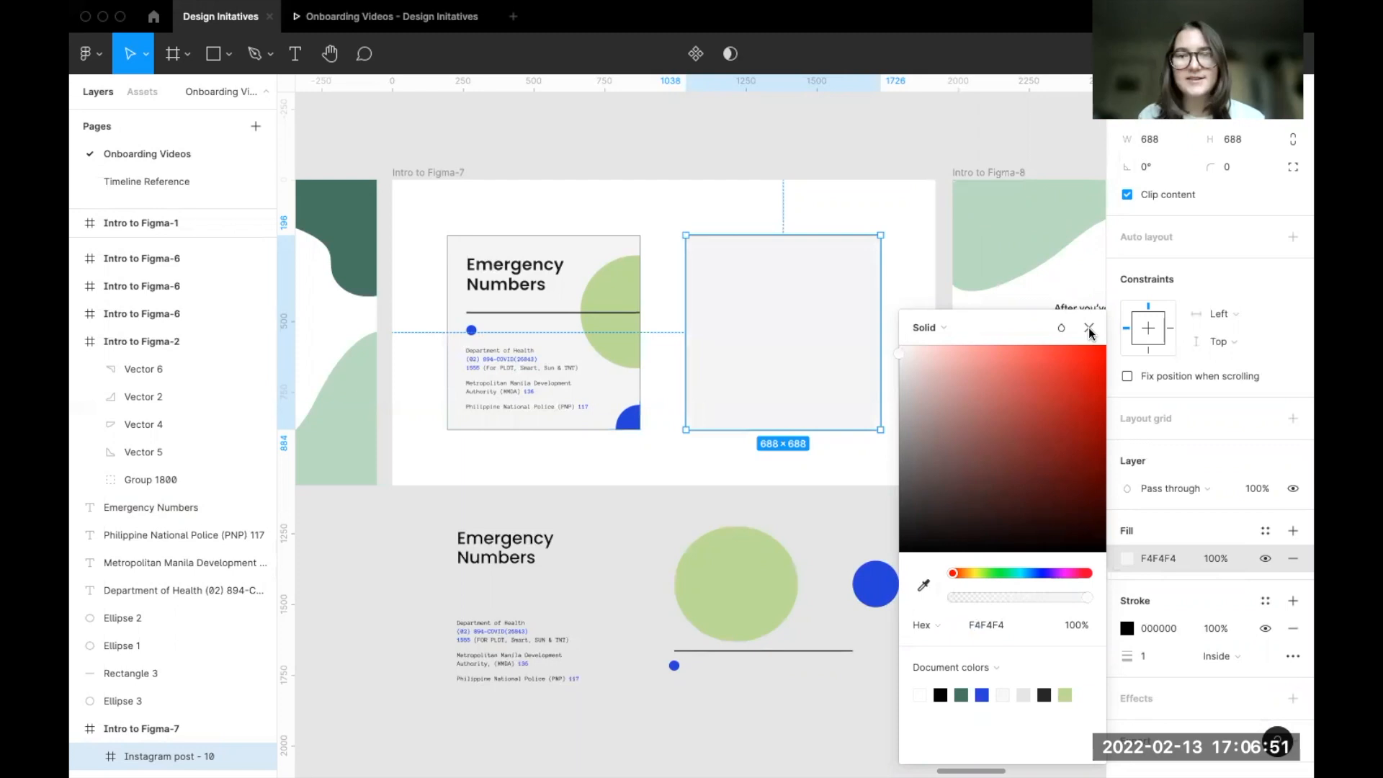
{"action": "key", "text": "Escape"}
{"action": "left_click", "coordinate": [620, 534]}
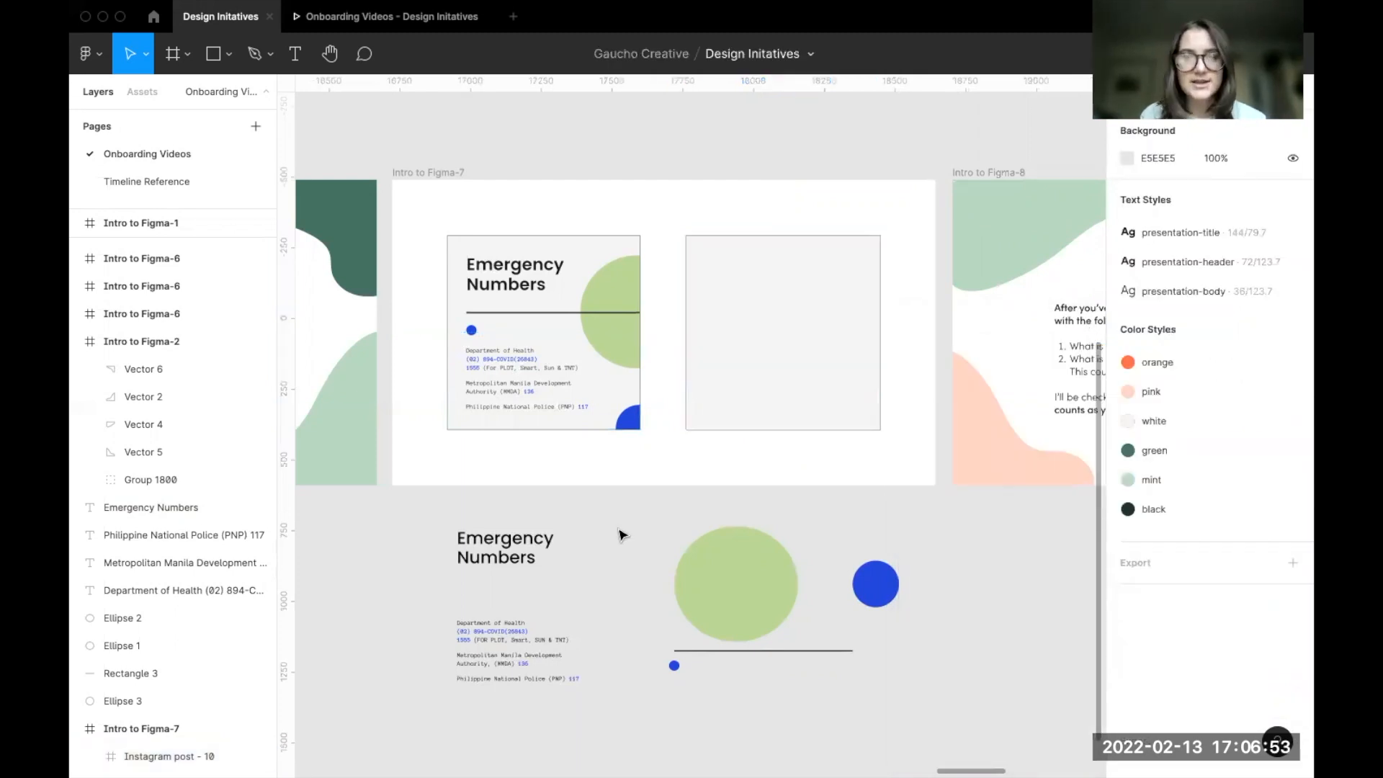
- Move the Emergency Numbers heading and the three contact text blocks together into the gray square frame, laid out like the reference design
{"action": "left_click", "coordinate": [525, 551]}
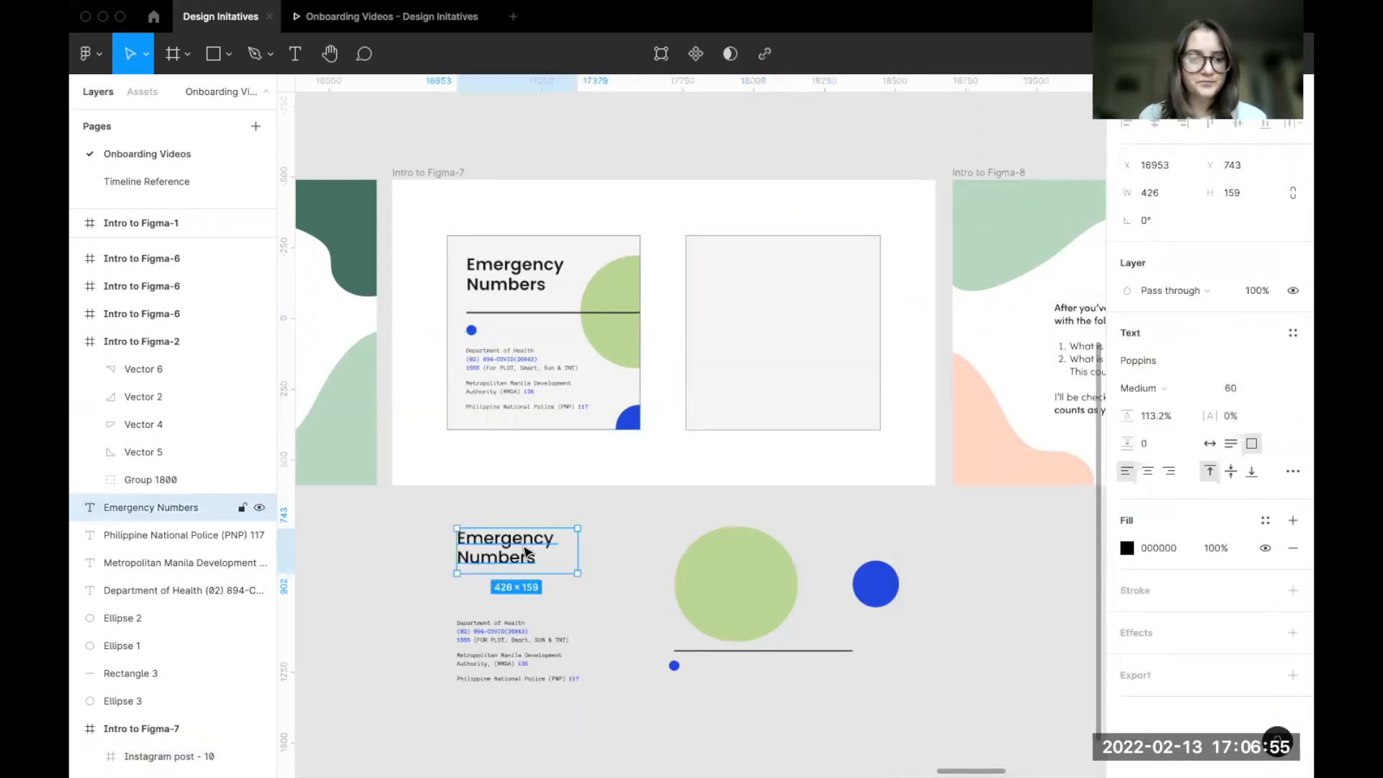
{"action": "left_click", "coordinate": [417, 555]}
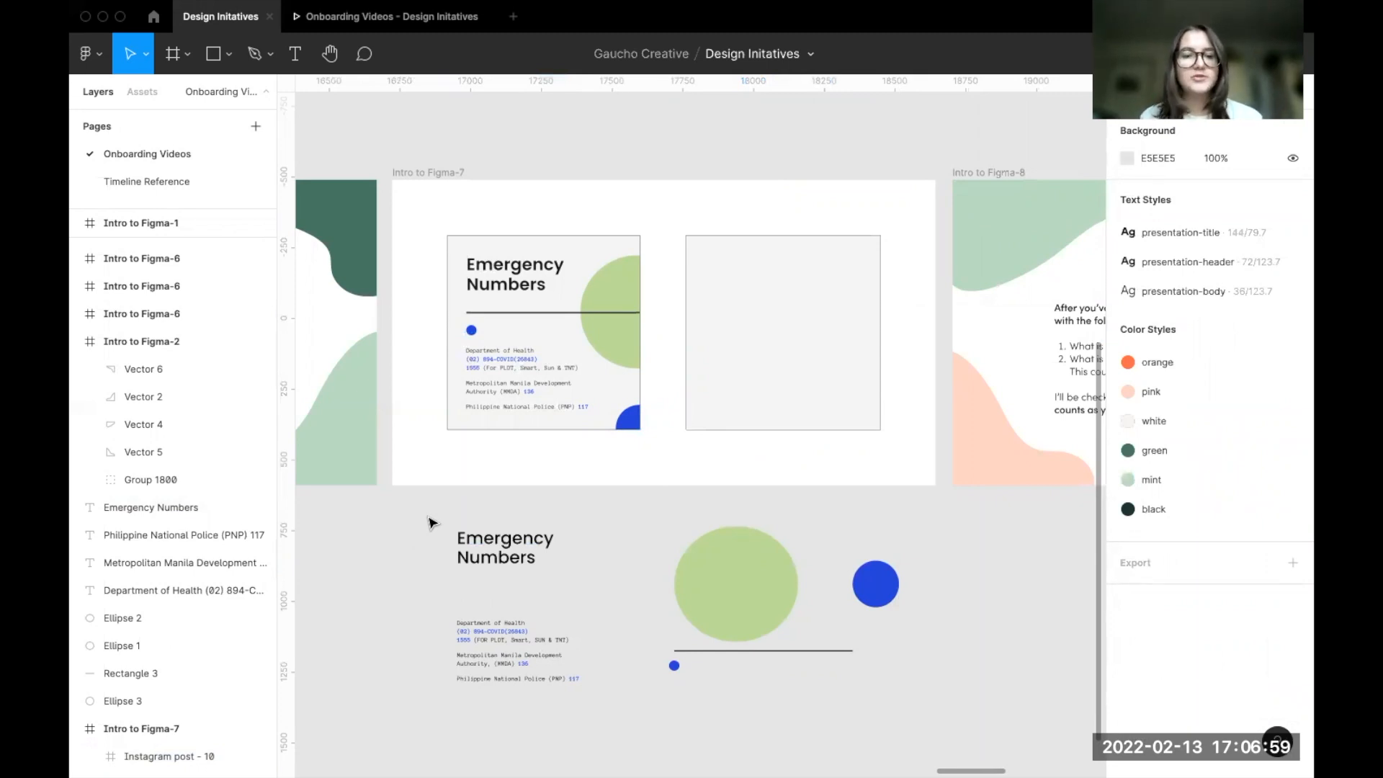
{"action": "left_click", "coordinate": [481, 555]}
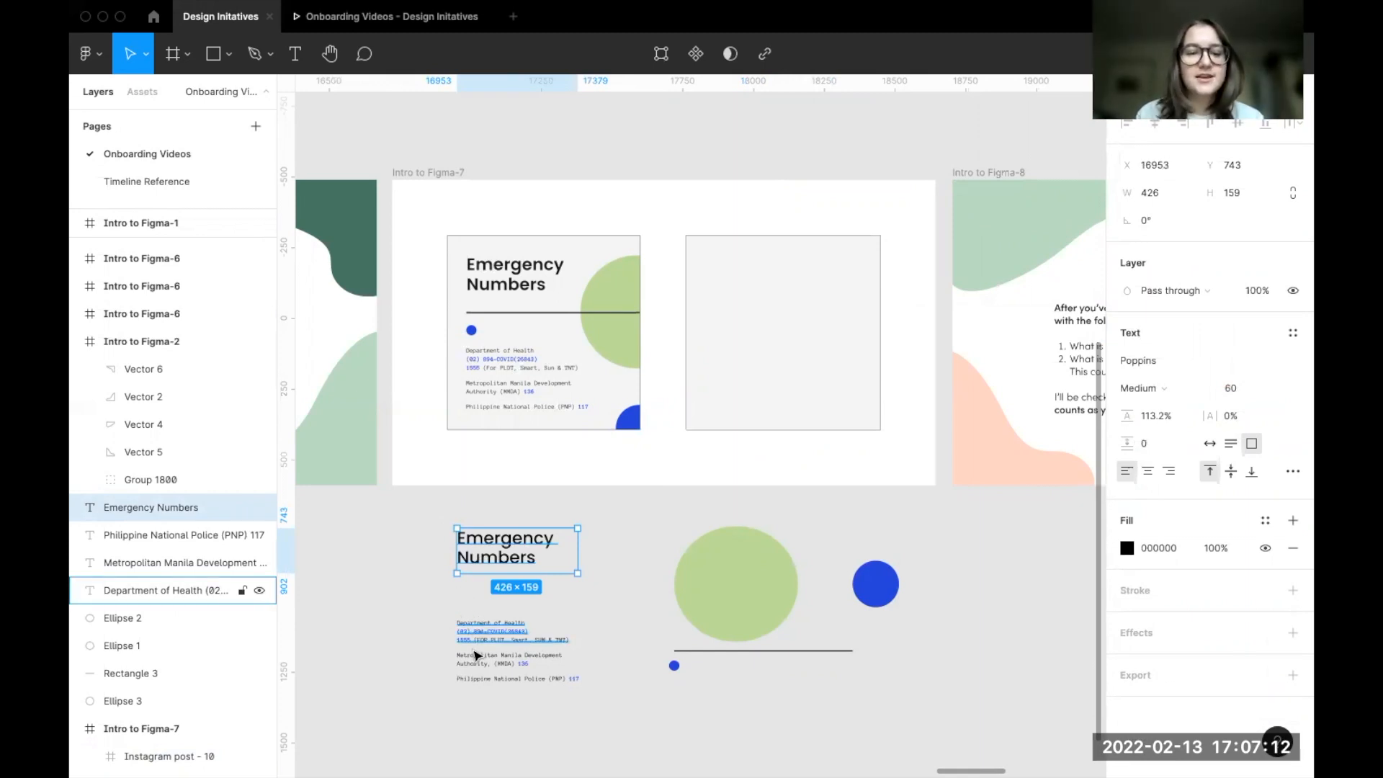
{"action": "left_click", "coordinate": [473, 628], "text": "shift"}
{"action": "left_click", "coordinate": [473, 656], "text": "shift"}
{"action": "left_click", "coordinate": [469, 680], "text": "shift"}
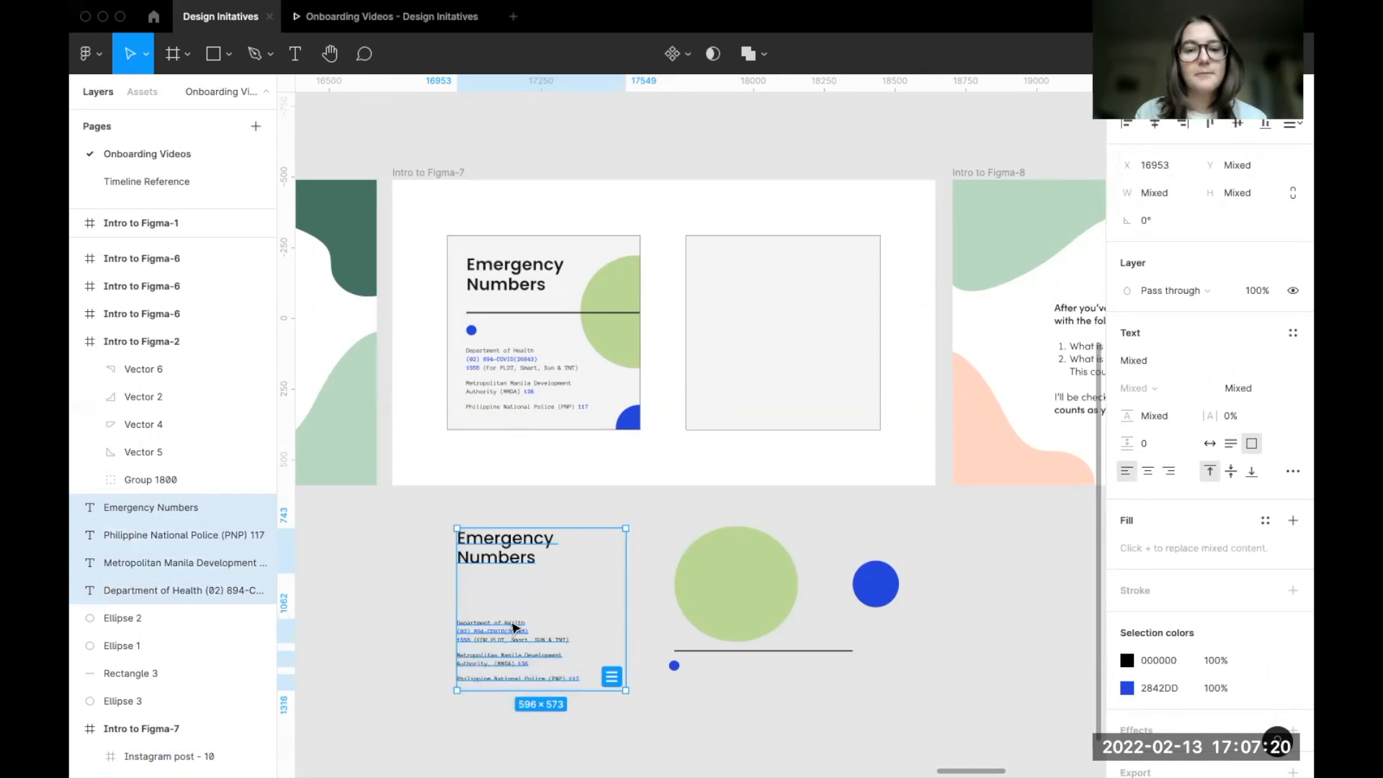
{"action": "left_click_drag", "start_coordinate": [499, 639], "coordinate": [743, 370]}
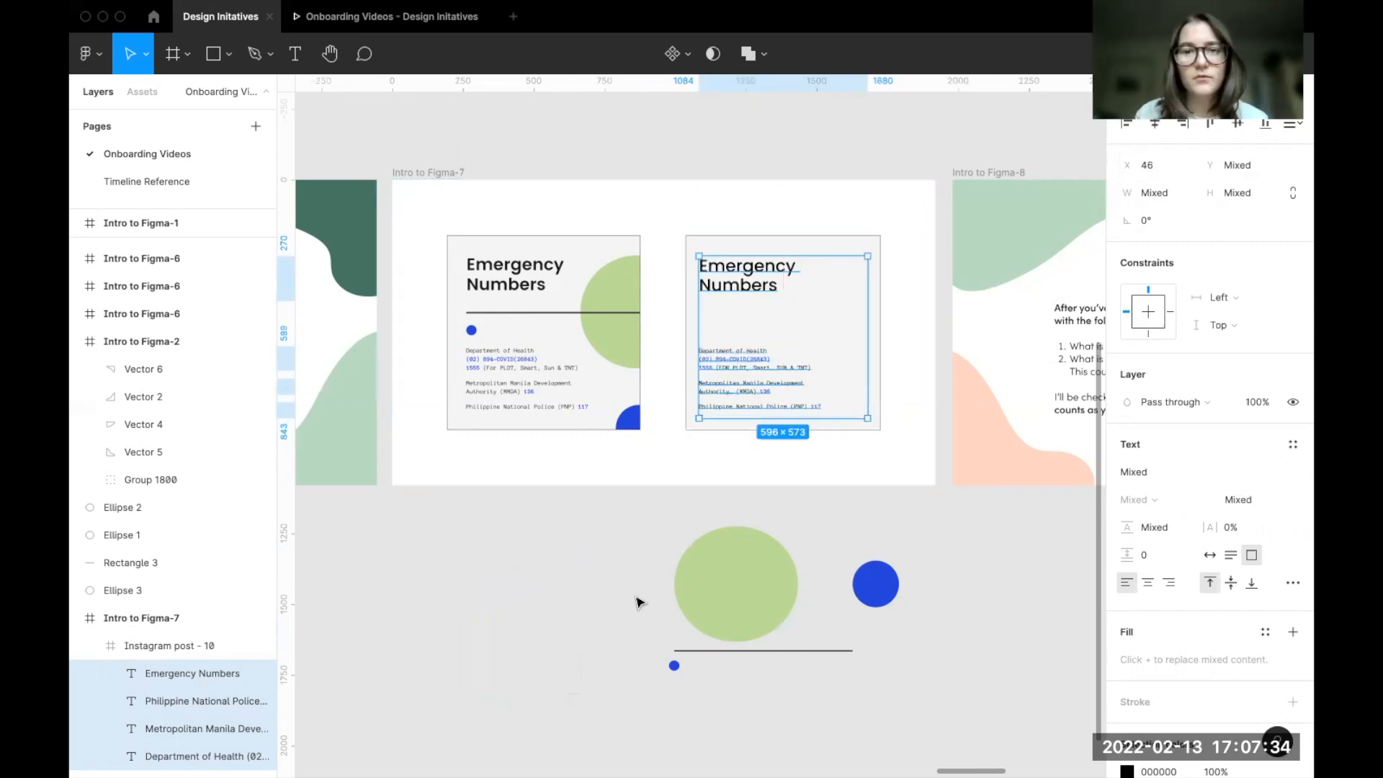
{"action": "left_click", "coordinate": [616, 576]}
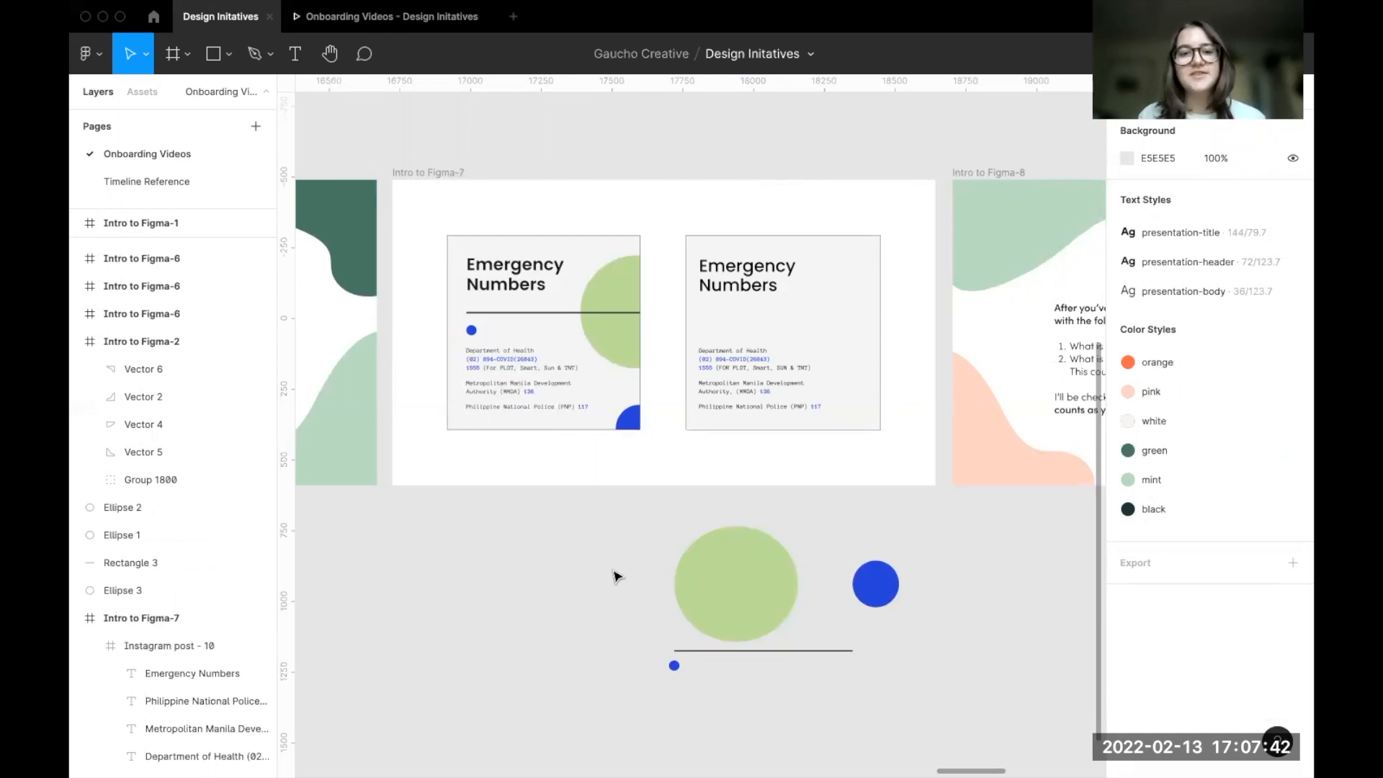
- Place the small blue circle in the gray frame just above the Department of Health text, at about X 46, Y 295
{"action": "left_click", "coordinate": [674, 665]}
{"action": "left_click_drag", "start_coordinate": [676, 675], "coordinate": [700, 342]}
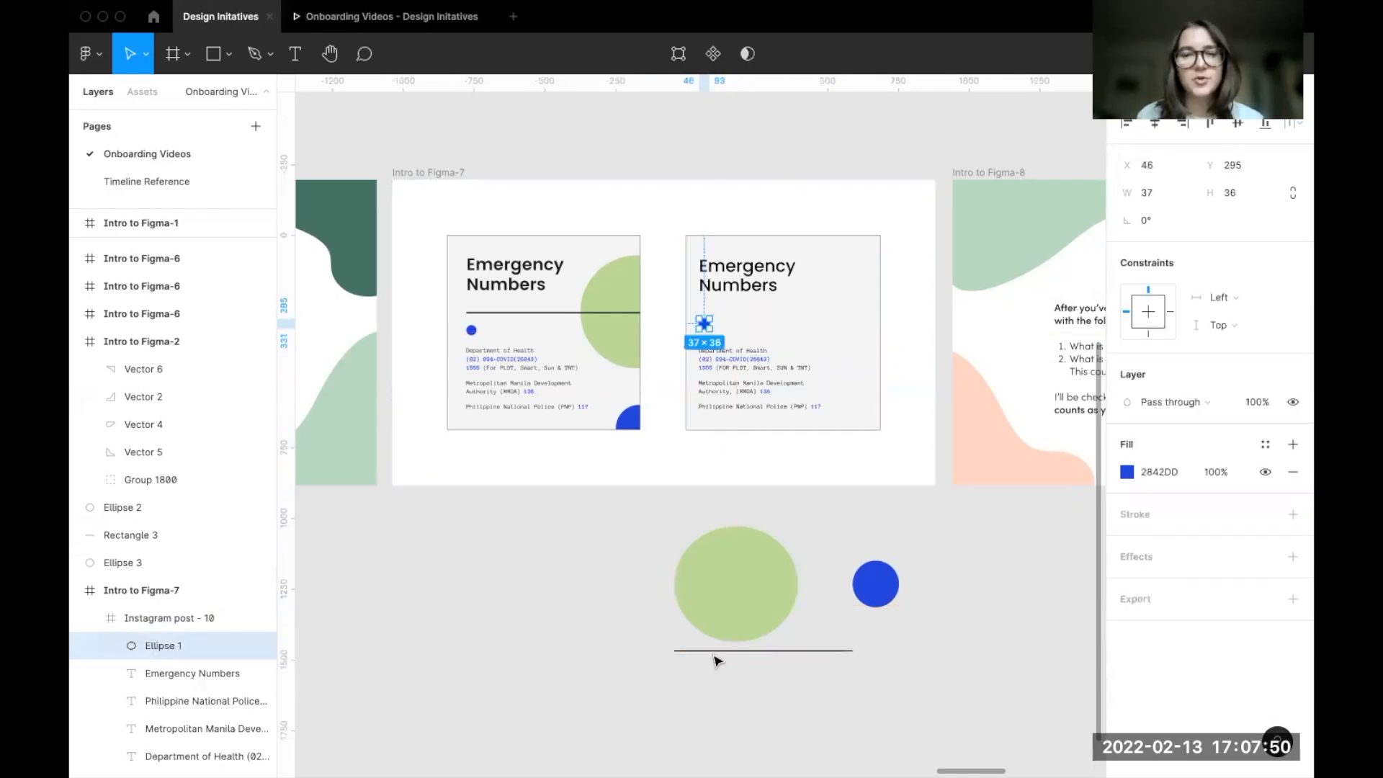
{"action": "left_click", "coordinate": [783, 664]}
- Move the green circle to a clear canvas area and draw a rectangle about 746 px tall covering its right half
{"action": "left_click", "coordinate": [762, 593]}
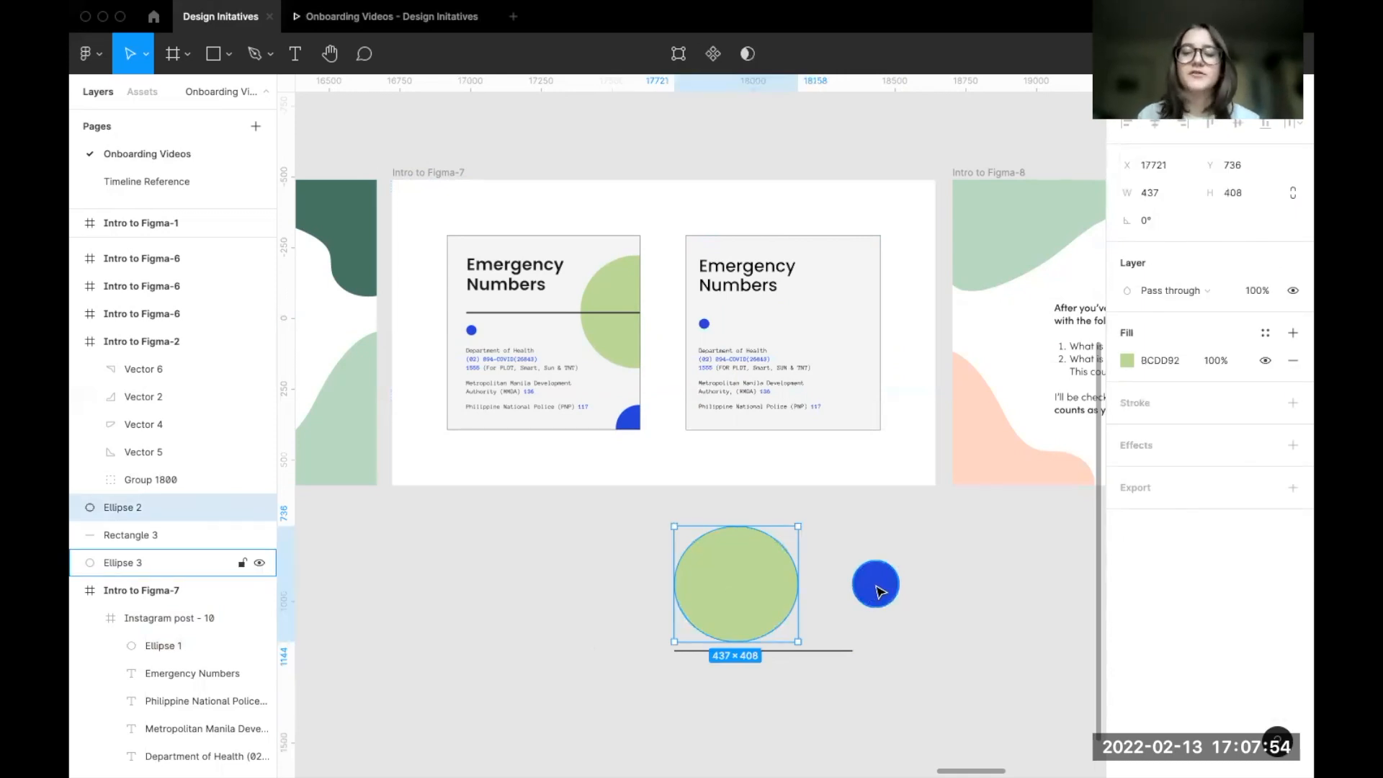
{"action": "left_click_drag", "start_coordinate": [735, 591], "coordinate": [494, 587]}
{"action": "left_click", "coordinate": [648, 615]}
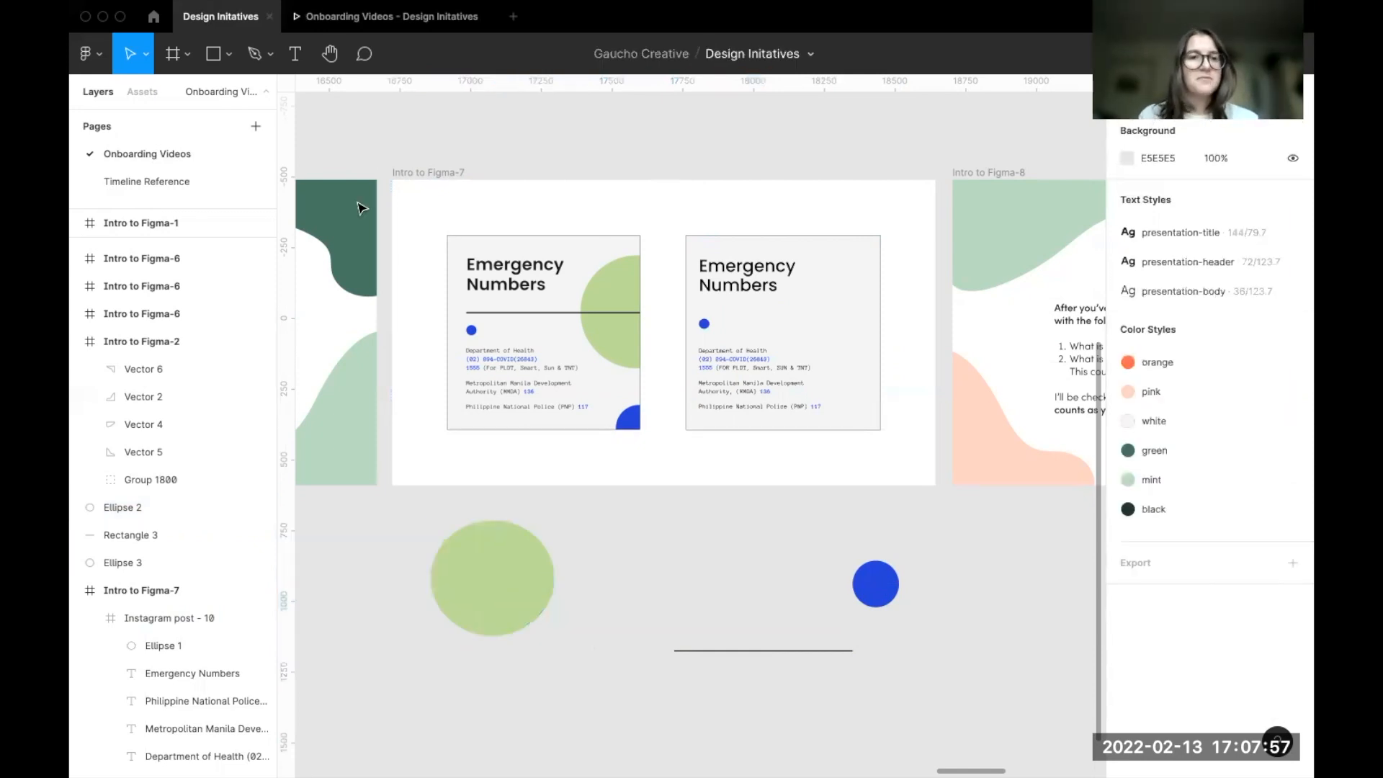
{"action": "left_click", "coordinate": [228, 56]}
{"action": "left_click", "coordinate": [236, 97]}
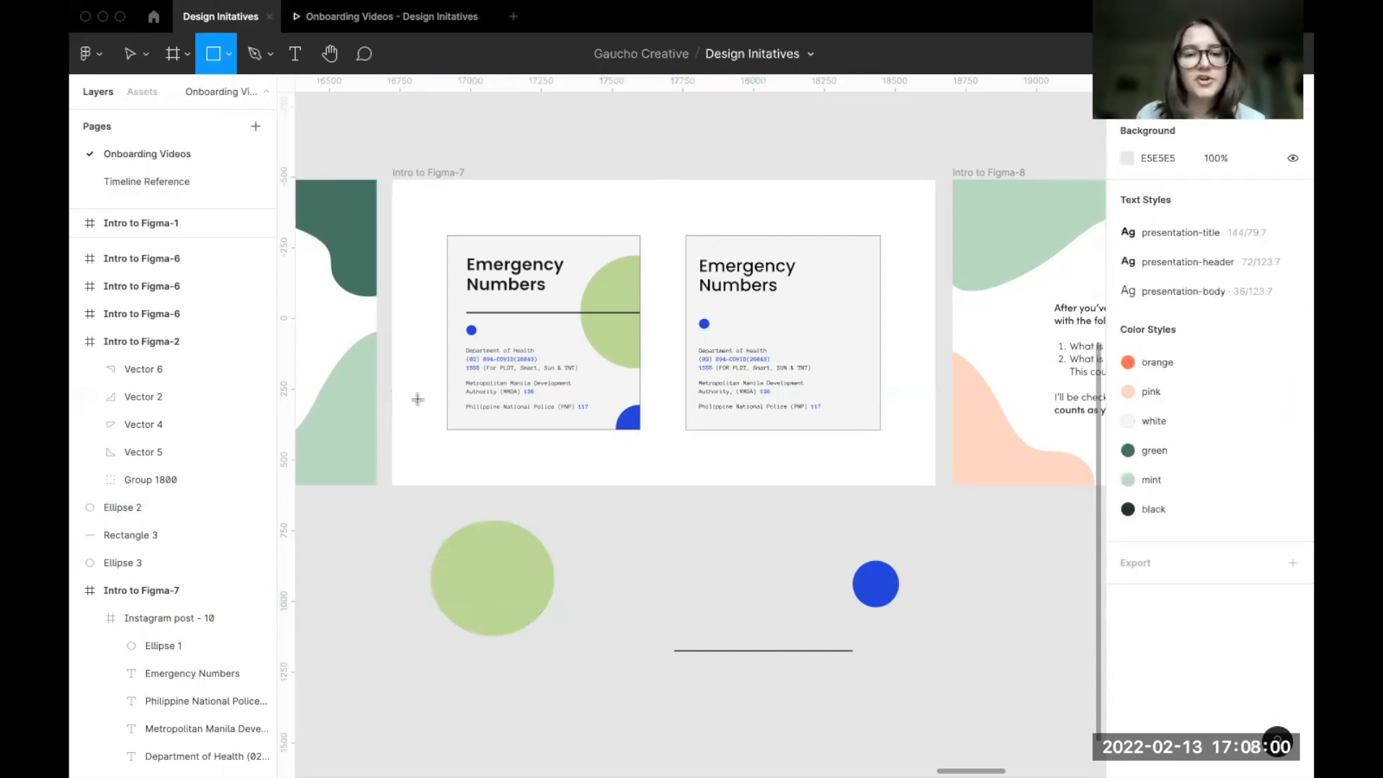
{"action": "left_click_drag", "start_coordinate": [485, 498], "coordinate": [579, 708]}
{"action": "left_click_drag", "start_coordinate": [525, 607], "coordinate": [534, 612]}
{"action": "left_click", "coordinate": [395, 657]}
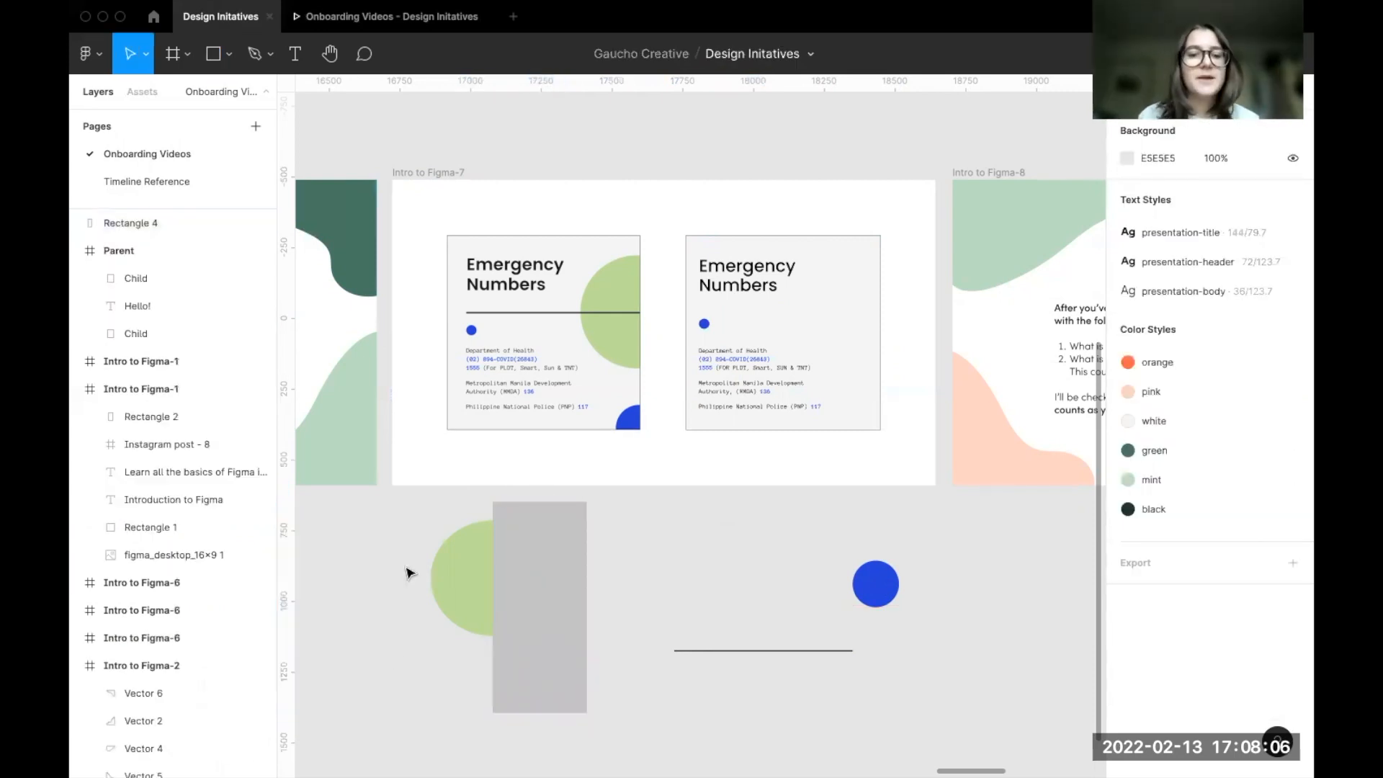
- Subtract the rectangle from the green circle and place the resulting half circle against the right edge of the gray frame
{"action": "left_click_drag", "start_coordinate": [408, 526], "coordinate": [436, 549]}
{"action": "left_click", "coordinate": [580, 696], "text": "shift"}
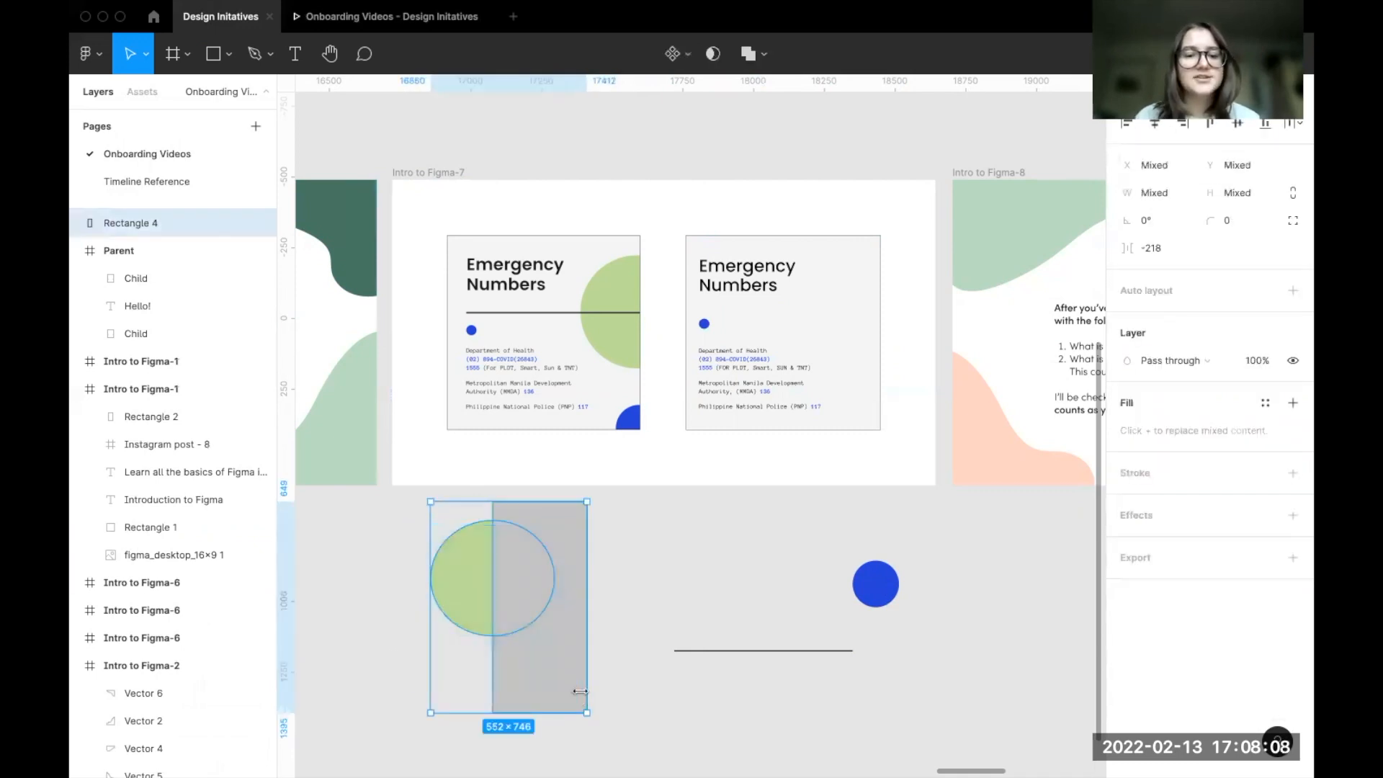
{"action": "left_click", "coordinate": [764, 55]}
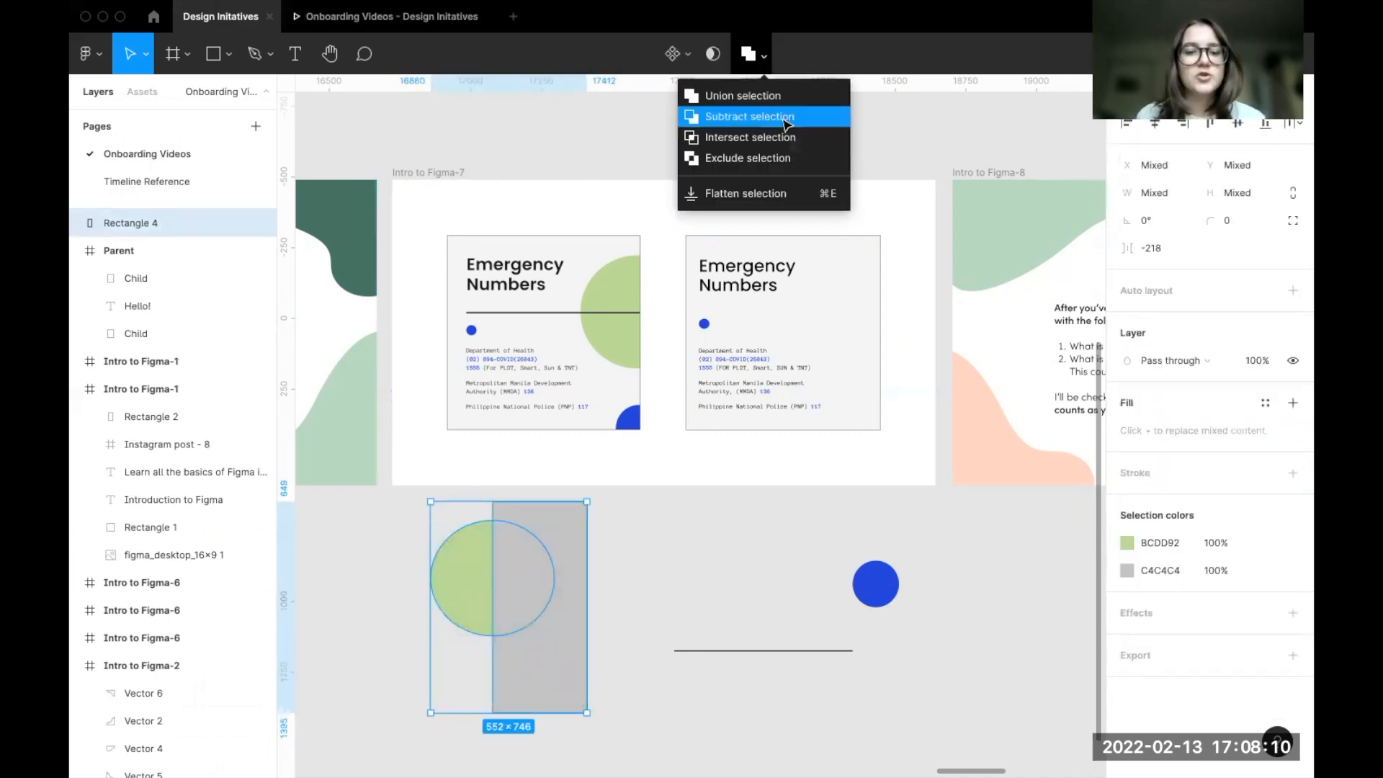
{"action": "left_click", "coordinate": [784, 118]}
{"action": "left_click_drag", "start_coordinate": [464, 576], "coordinate": [862, 314]}
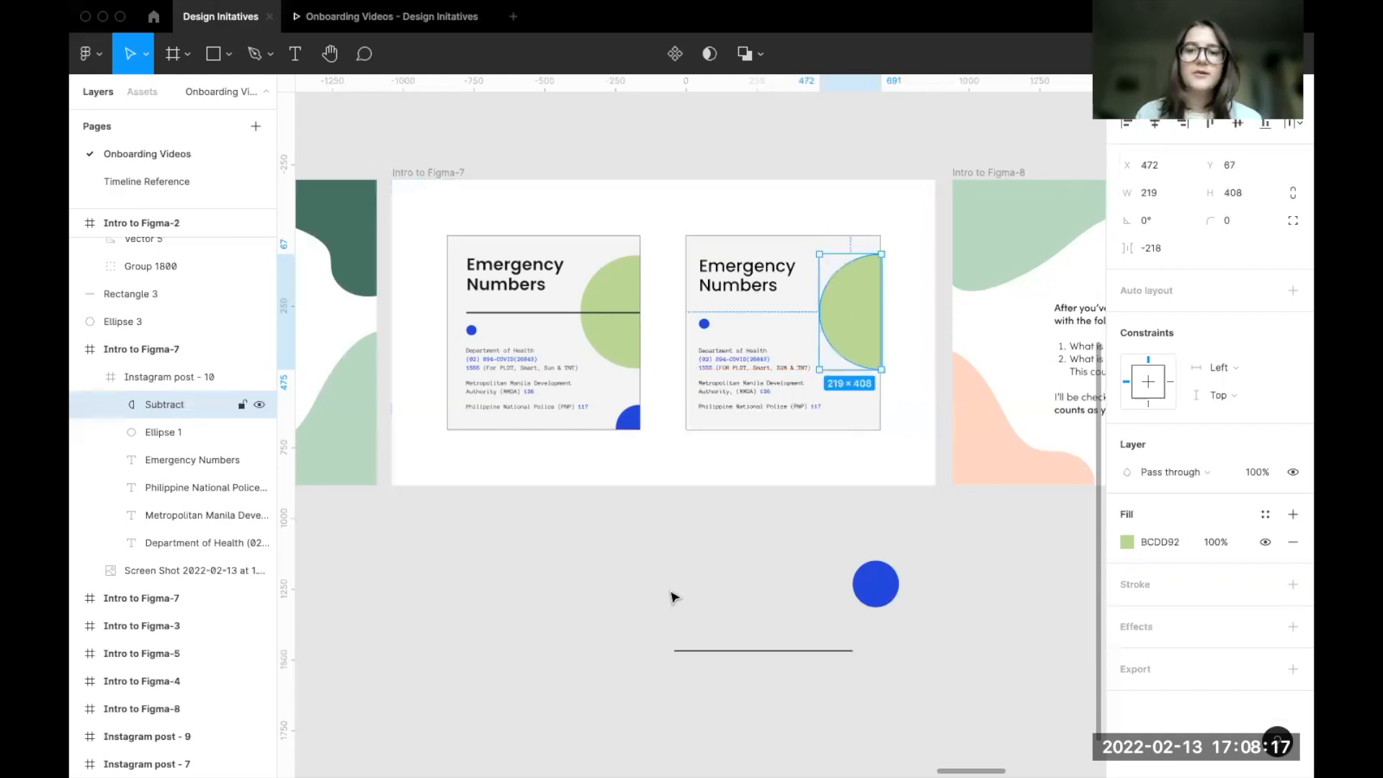
{"action": "left_click", "coordinate": [627, 589]}
- Reduce the large blue circle to its lower-left quarter by adjusting its arc
{"action": "left_click", "coordinate": [879, 591]}
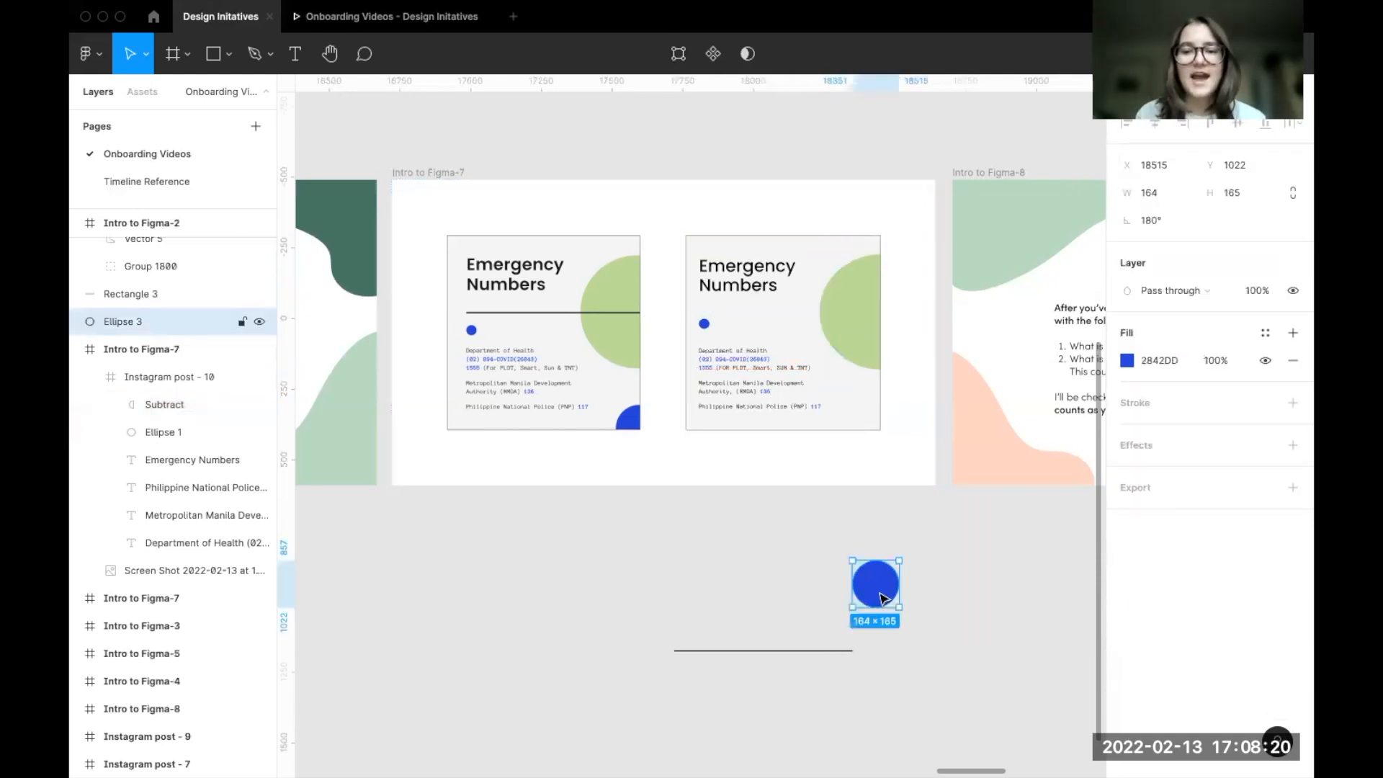
{"action": "scroll", "coordinate": [880, 595], "scroll_direction": "right", "scroll_amount": 2}
{"action": "scroll", "coordinate": [880, 596], "scroll_direction": "up", "scroll_amount": 4}
{"action": "scroll", "coordinate": [577, 500], "scroll_direction": "up", "scroll_amount": 3}
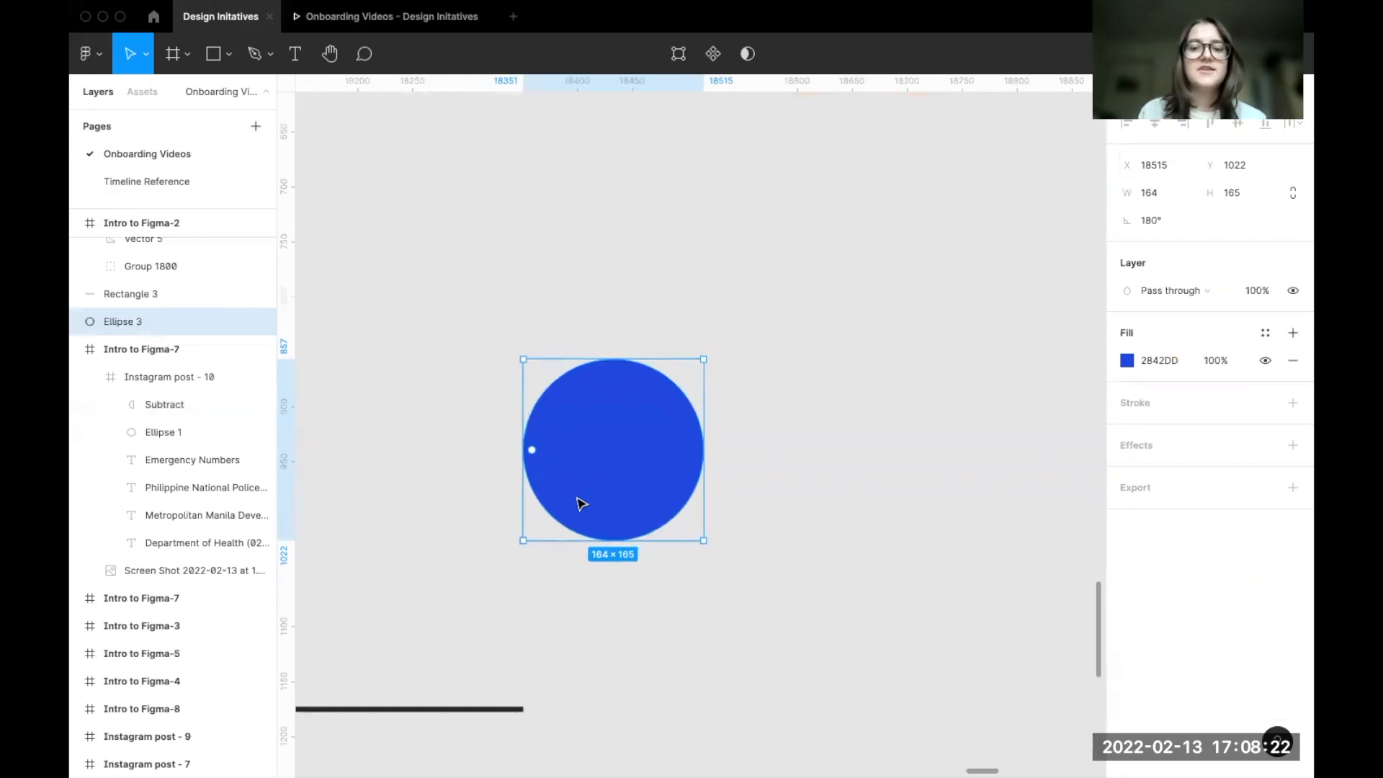
{"action": "left_click_drag", "start_coordinate": [533, 453], "coordinate": [616, 517]}
{"action": "left_click", "coordinate": [382, 525]}
{"action": "scroll", "coordinate": [382, 524], "scroll_direction": "down", "scroll_amount": 3}
{"action": "scroll", "coordinate": [383, 526], "scroll_direction": "up", "scroll_amount": 2}
{"action": "scroll", "coordinate": [383, 526], "scroll_direction": "left", "scroll_amount": 2}
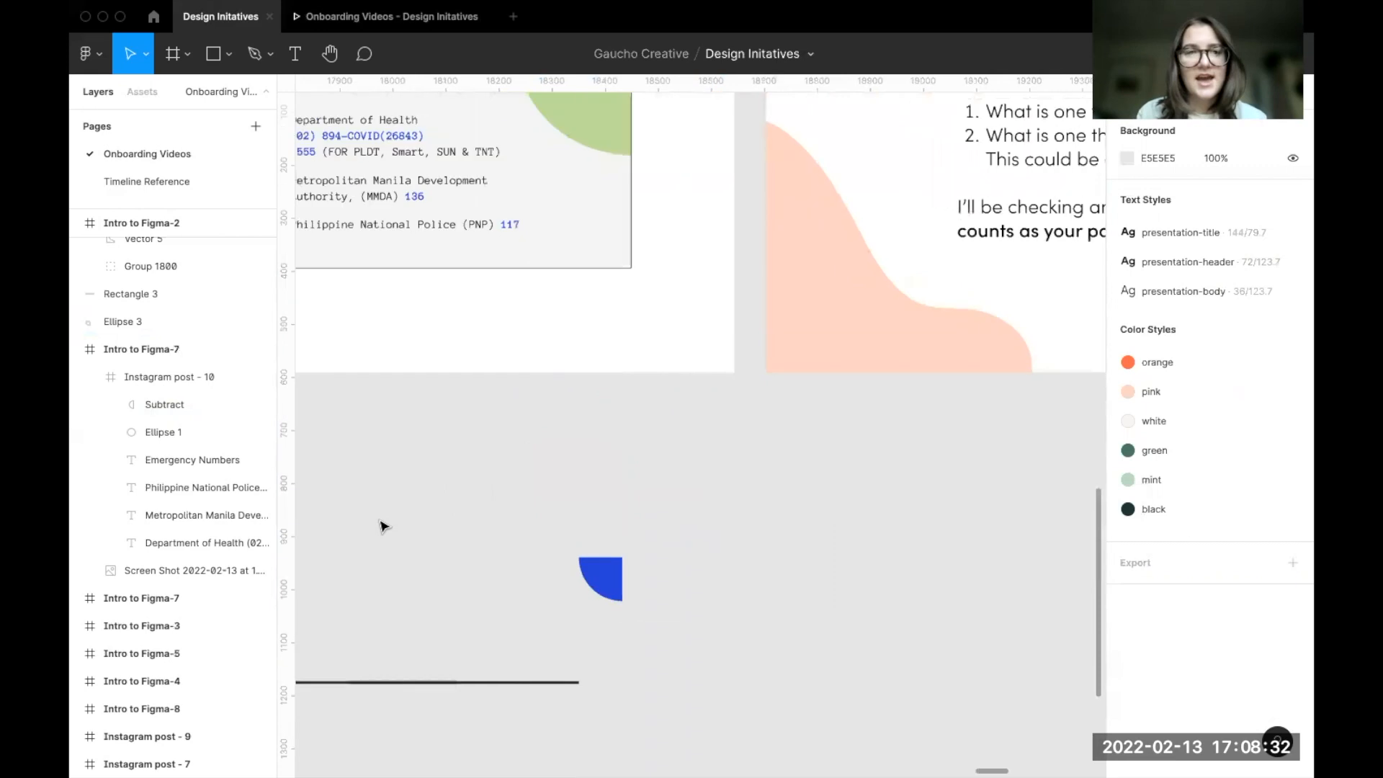
- Move the blue quarter circle to the canvas area just below the white Intro to Figma-7 frame and set its rotation to 90°
{"action": "scroll", "coordinate": [383, 525], "scroll_direction": "down", "scroll_amount": 3}
{"action": "scroll", "coordinate": [703, 555], "scroll_direction": "left", "scroll_amount": 3}
{"action": "left_click_drag", "start_coordinate": [821, 622], "coordinate": [691, 529]}
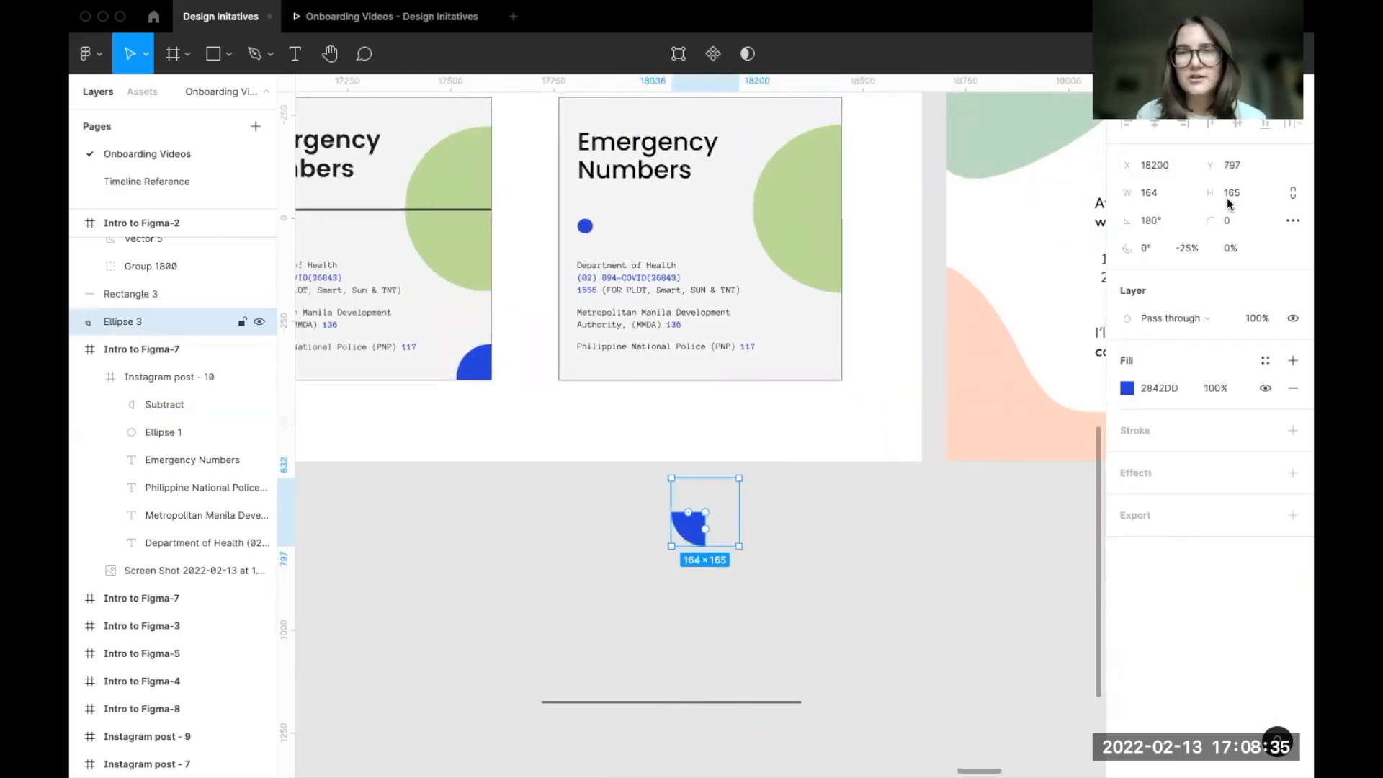
{"action": "left_click_drag", "start_coordinate": [1134, 225], "coordinate": [1285, 231]}
{"action": "left_click", "coordinate": [1152, 225]}
{"action": "key", "text": "BackSpace"}
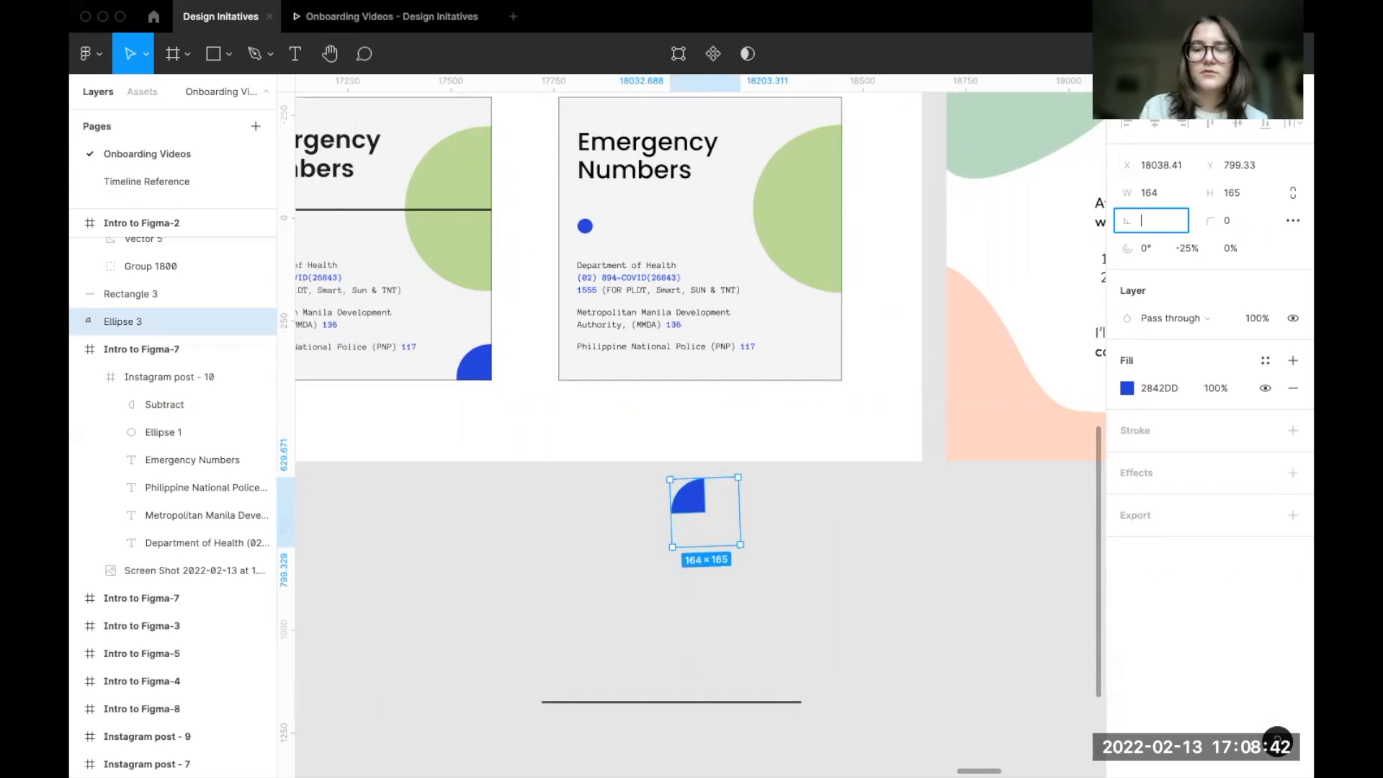
{"action": "key", "text": "Return"}
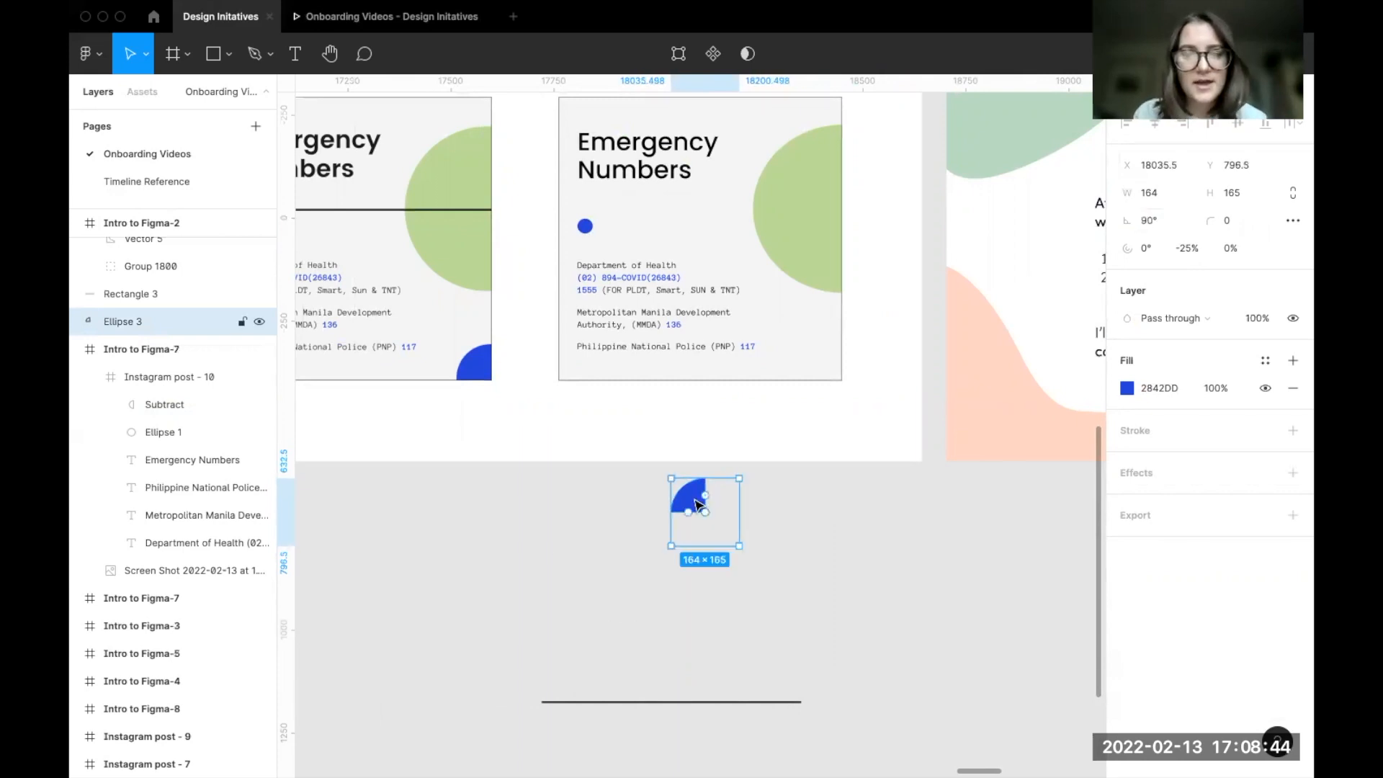
- Place the blue quarter circle in the lower-right corner of the gray Instagram post frame
{"action": "left_click_drag", "start_coordinate": [695, 505], "coordinate": [834, 376]}
{"action": "left_click", "coordinate": [750, 557]}
{"action": "scroll", "coordinate": [750, 558], "scroll_direction": "left", "scroll_amount": 3}
{"action": "scroll", "coordinate": [751, 558], "scroll_direction": "down", "scroll_amount": 3}
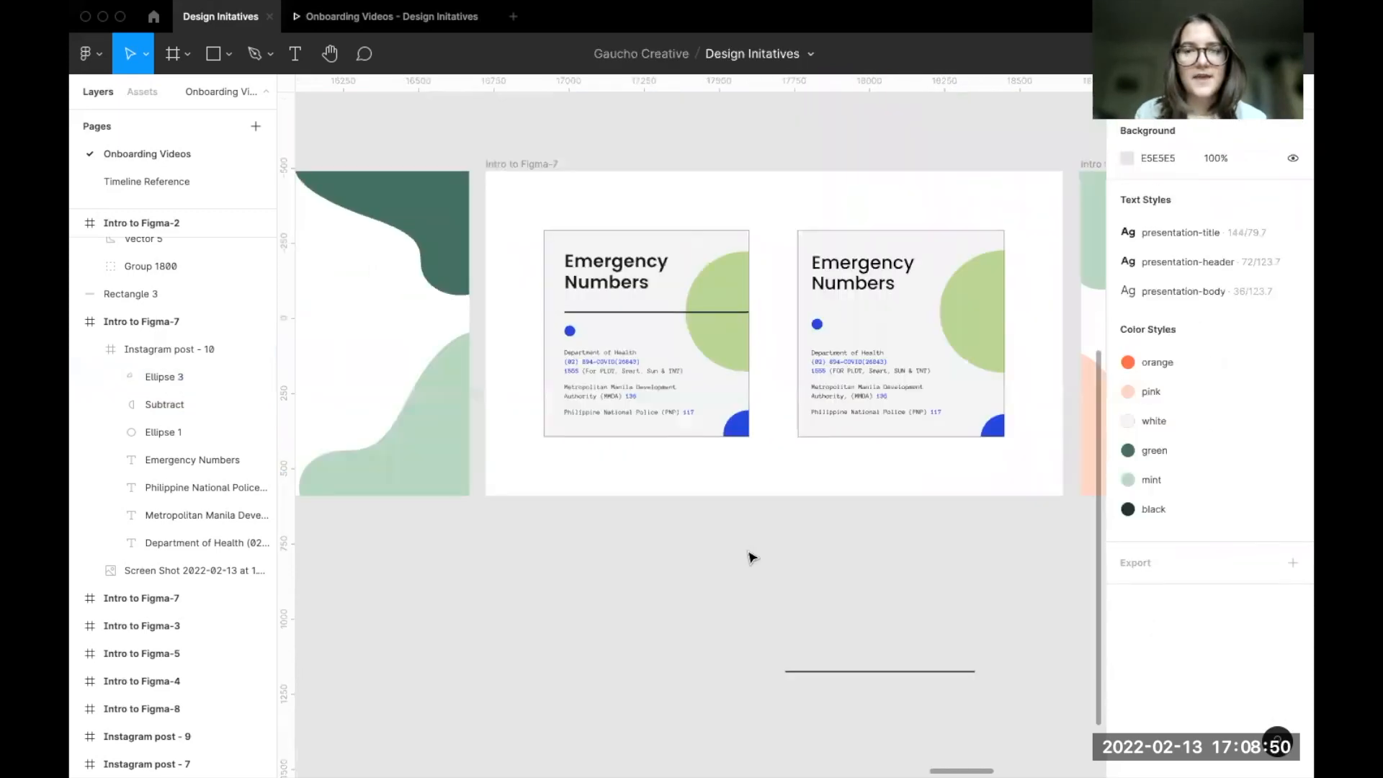
- Move the black line into the gray frame beneath the Emergency Numbers title, at about X 65, Y 242
{"action": "scroll", "coordinate": [750, 558], "scroll_direction": "right", "scroll_amount": 1}
{"action": "left_click", "coordinate": [793, 628]}
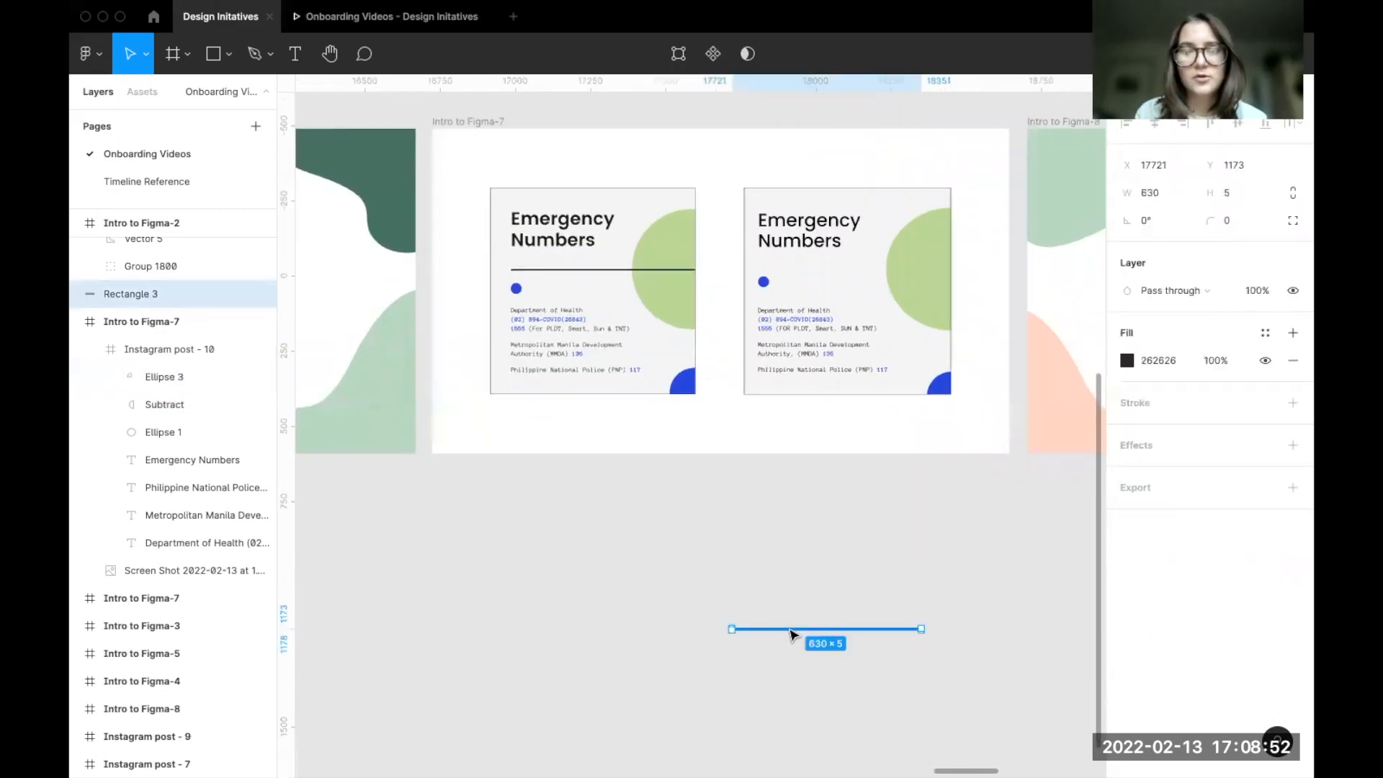
{"action": "left_click_drag", "start_coordinate": [817, 423], "coordinate": [821, 269]}
{"action": "left_click", "coordinate": [793, 608]}
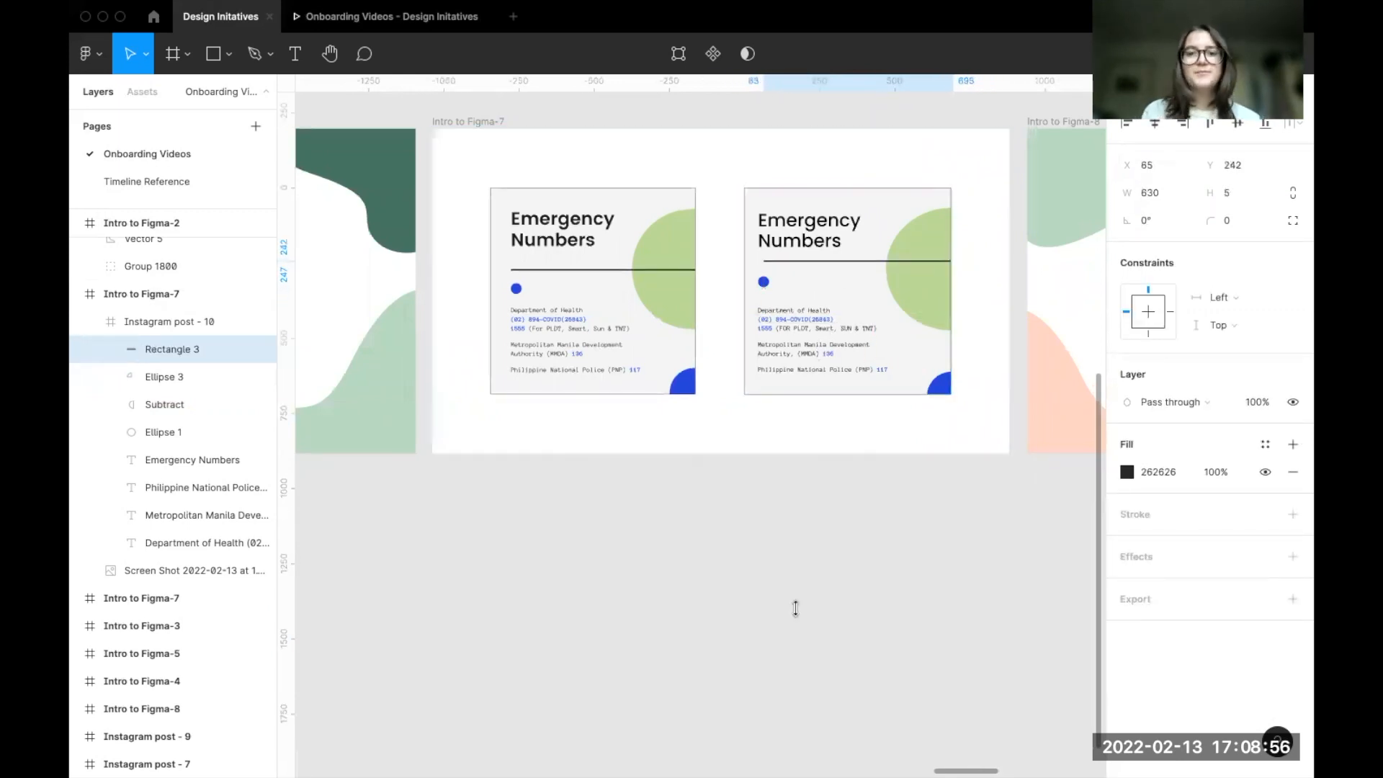
{"action": "scroll", "coordinate": [799, 614], "scroll_direction": "up", "scroll_amount": 1}
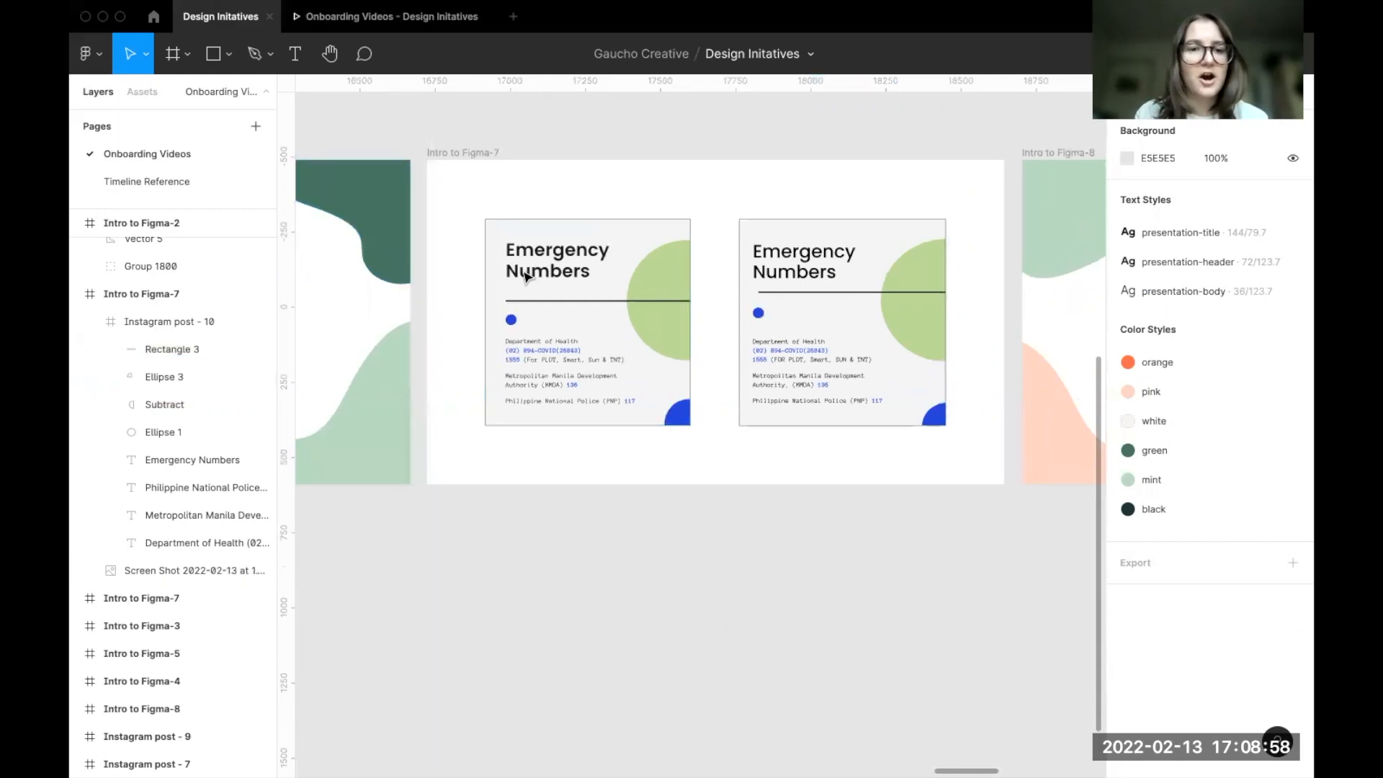
- Align the left edges of the title, black line, small blue circle and three contact text blocks in the gray frame at X 46
{"action": "left_click", "coordinate": [783, 353]}
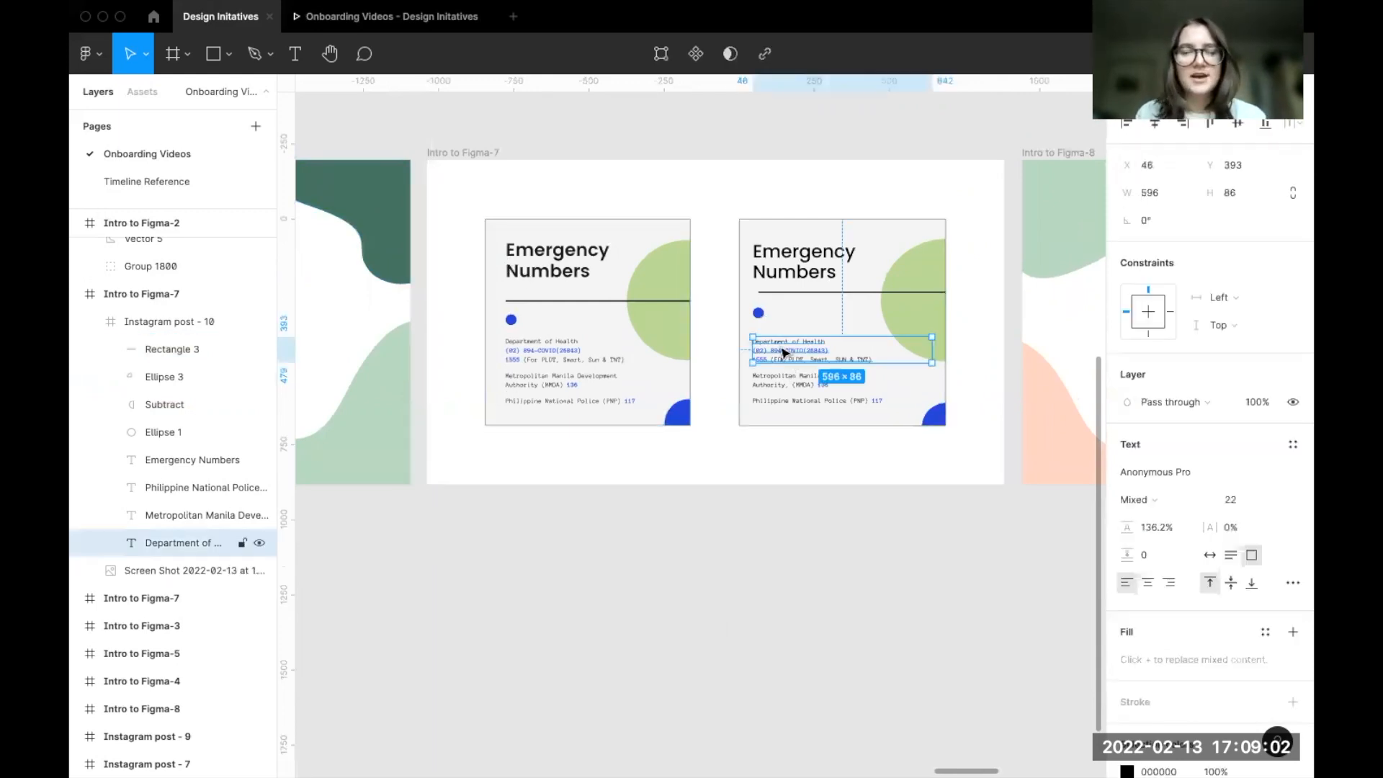
{"action": "left_click", "coordinate": [783, 382], "text": "shift"}
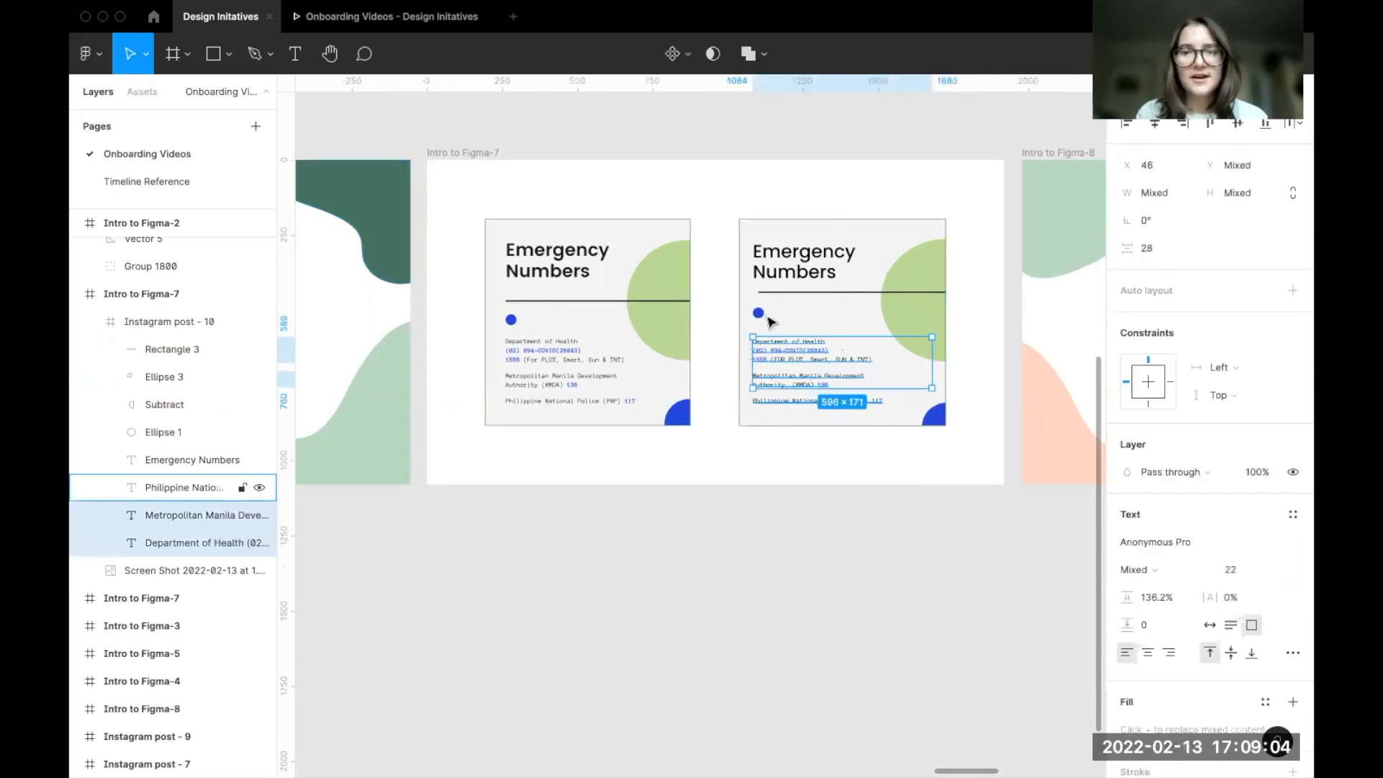
{"action": "left_click", "coordinate": [780, 404], "text": "shift"}
{"action": "left_click", "coordinate": [777, 297], "text": "shift"}
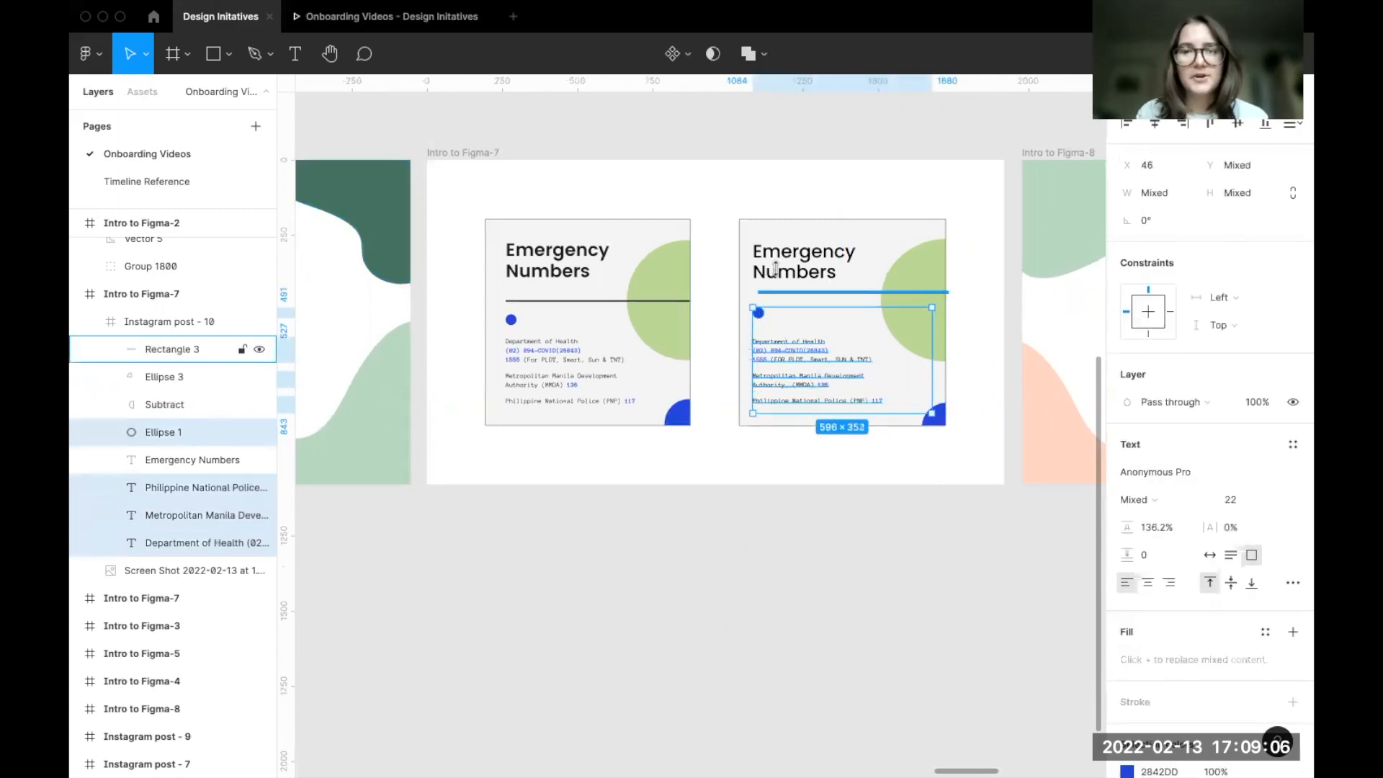
{"action": "left_click", "coordinate": [782, 274], "text": "shift"}
{"action": "left_click", "coordinate": [792, 292], "text": "shift"}
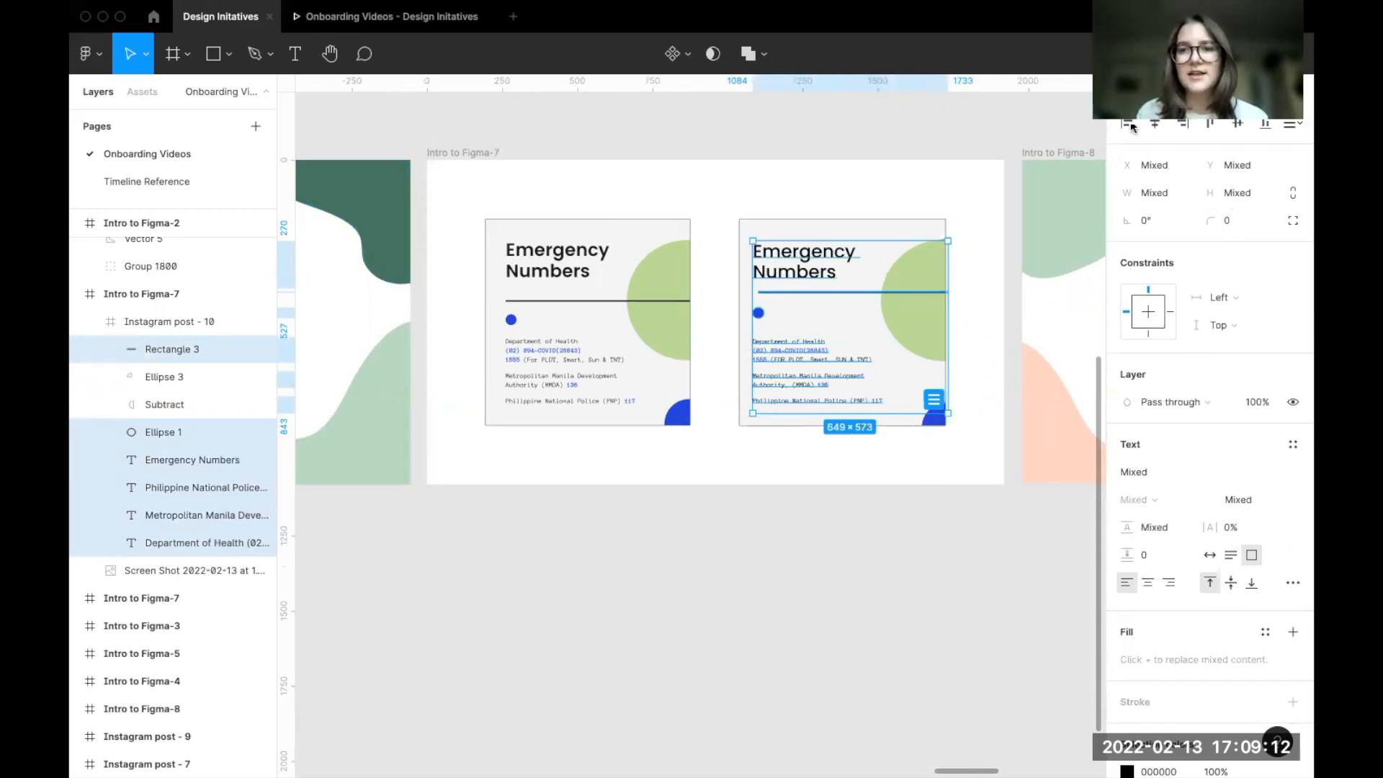
{"action": "key", "text": "alt+a"}
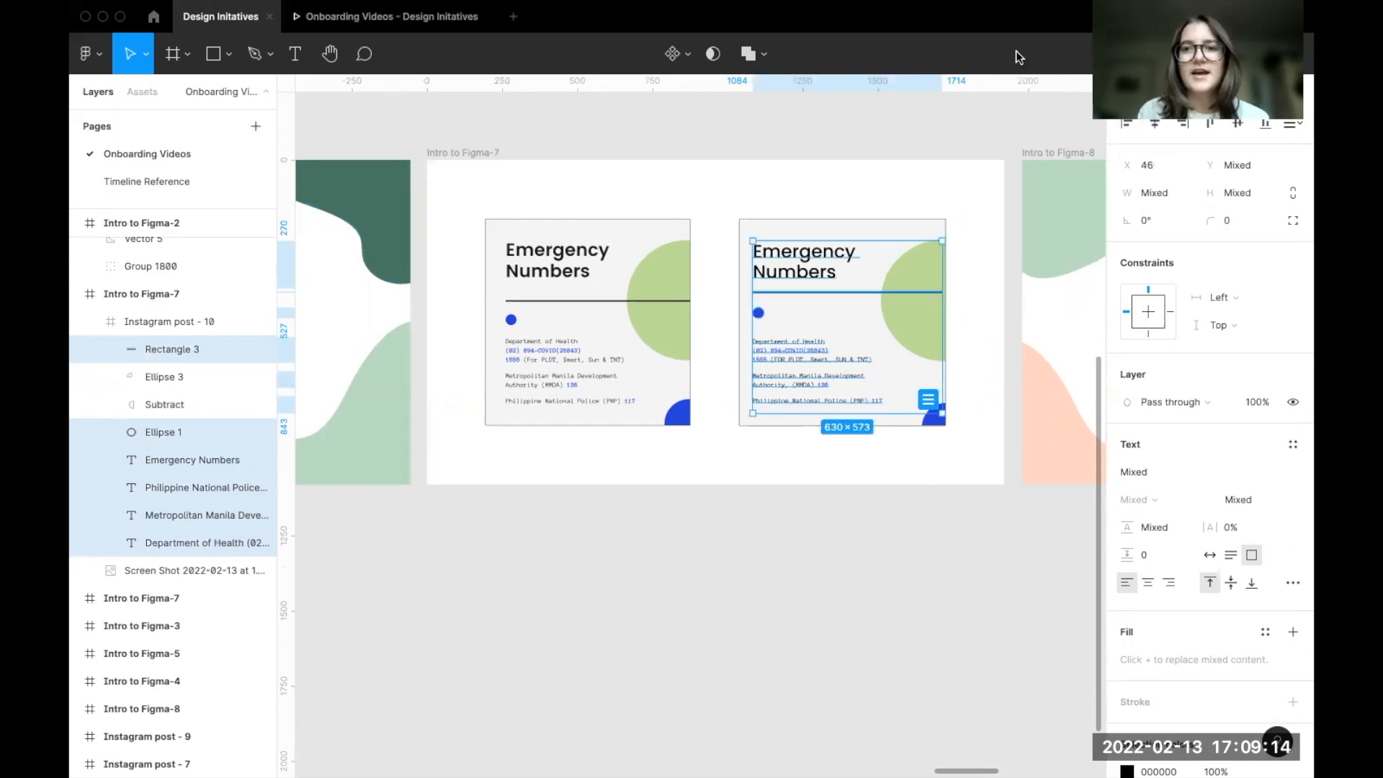
{"action": "left_click", "coordinate": [763, 513]}
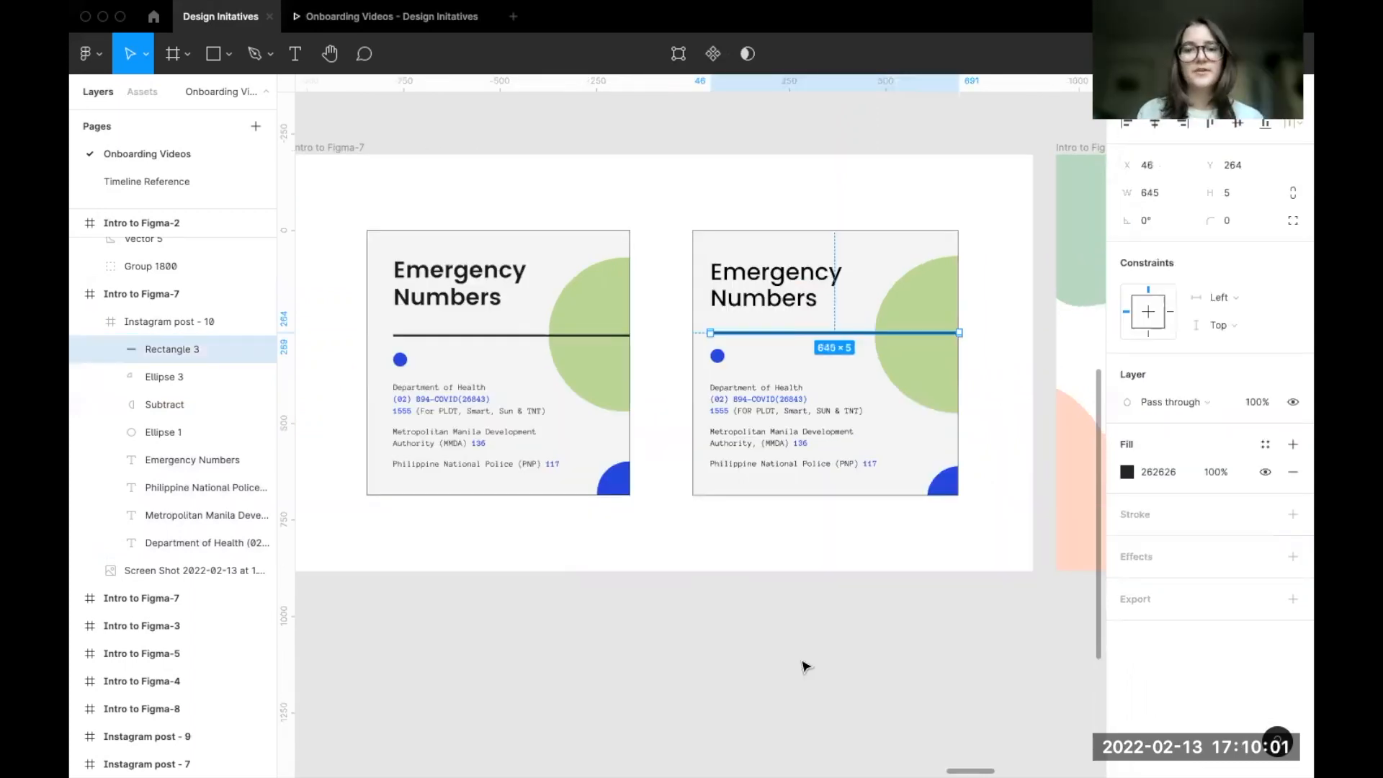
{"action": "left_click", "coordinate": [443, 200]}
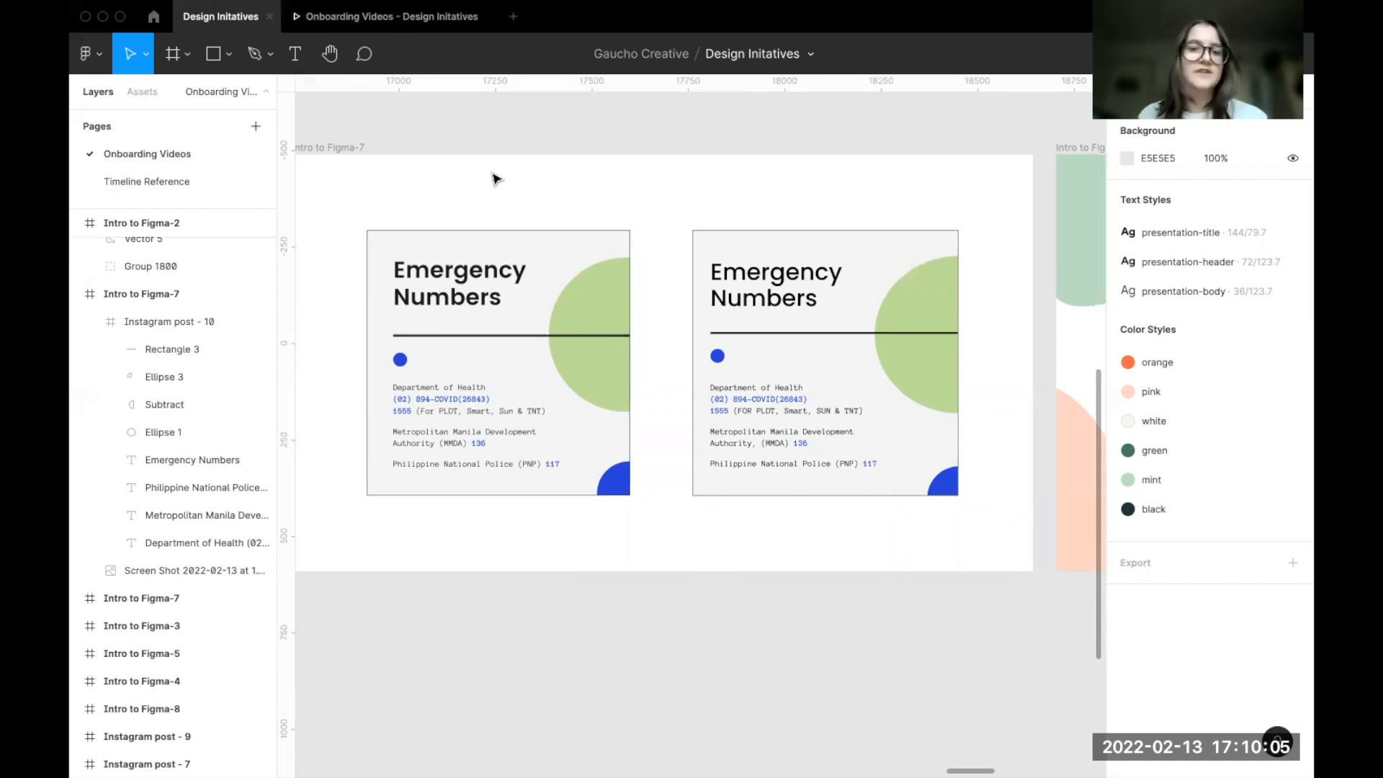
- Switch to the Onboarding Videos presentation and advance to the "Action items!" slide
{"action": "left_click", "coordinate": [424, 19]}
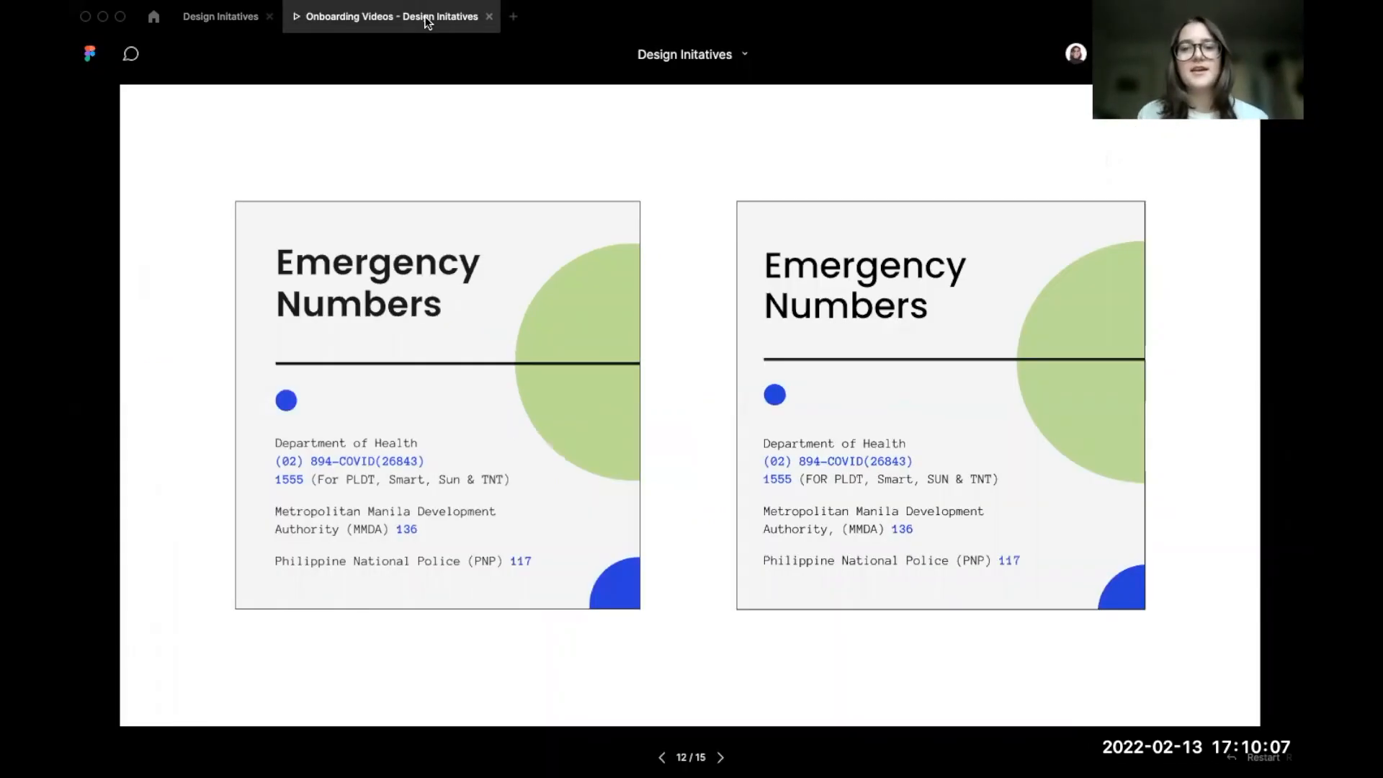
{"action": "key", "text": "Right"}
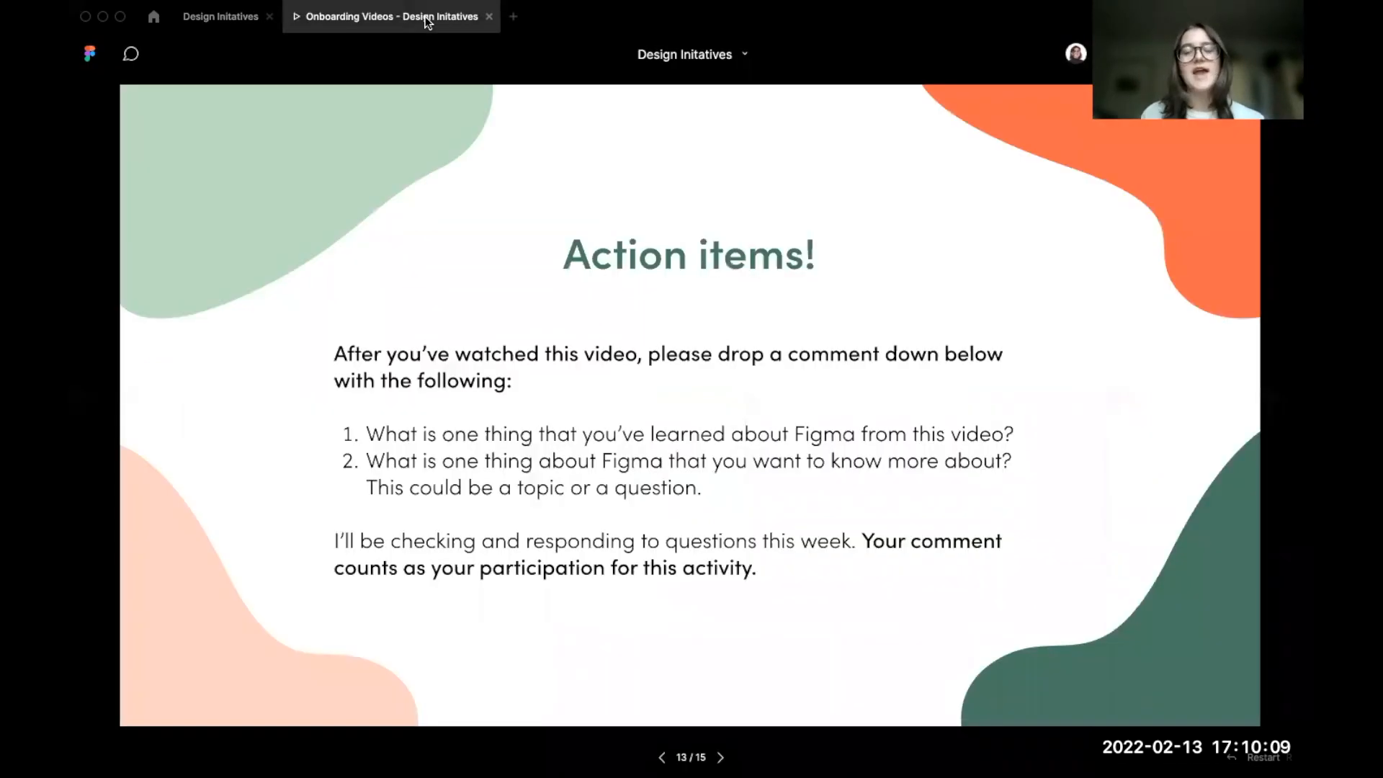